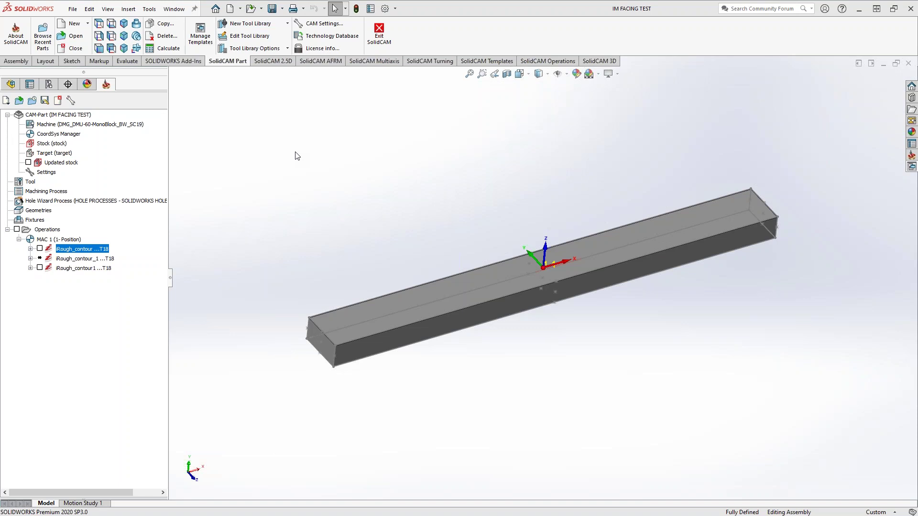
Read the captured note with the question about the toolpath treating the flat face as separate islands
left_click_drag(917, 153, 464, 150)
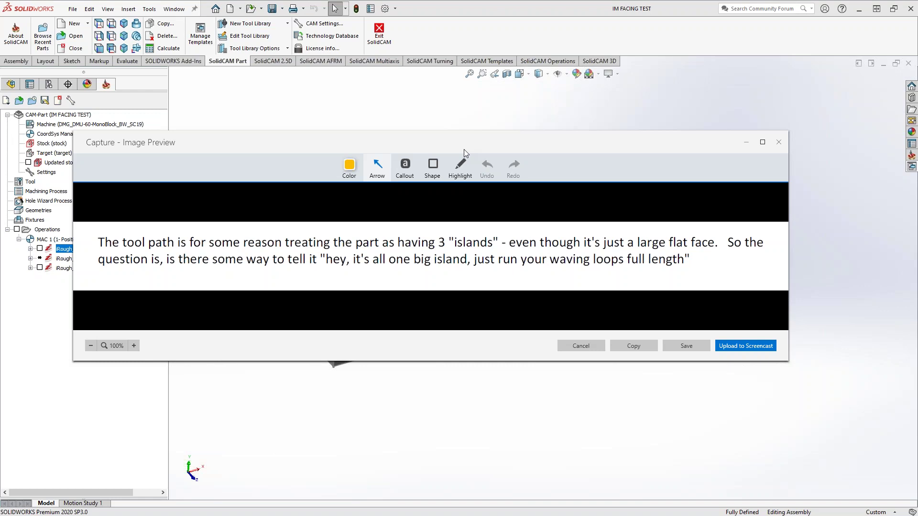
left_click_drag(475, 146, 917, 201)
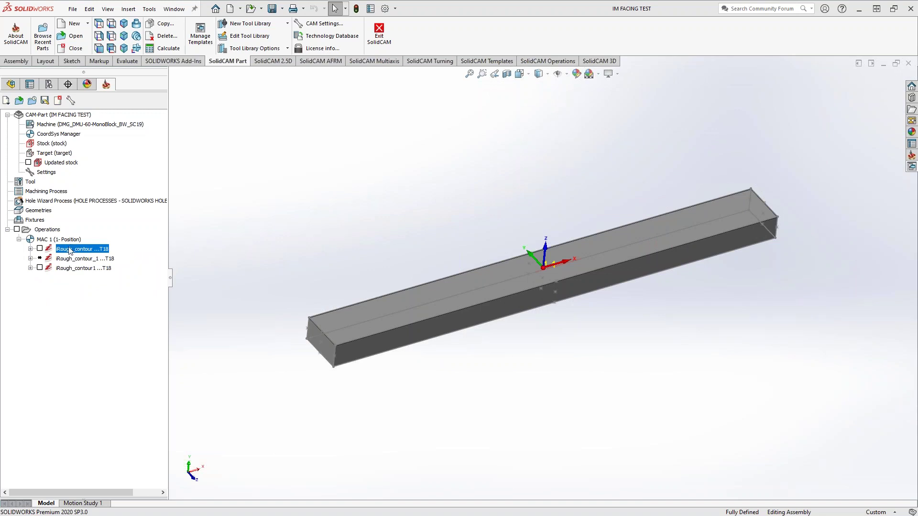
Display the toolpath of the first iRough_contour operation, inspect its regions along the bar, and hide it
left_click(40, 248)
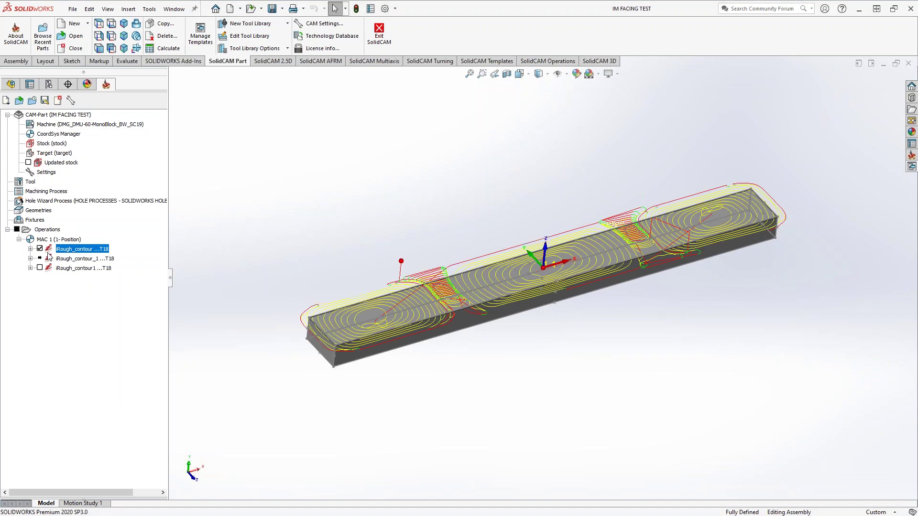
middle_click_drag(429, 316, 472, 324)
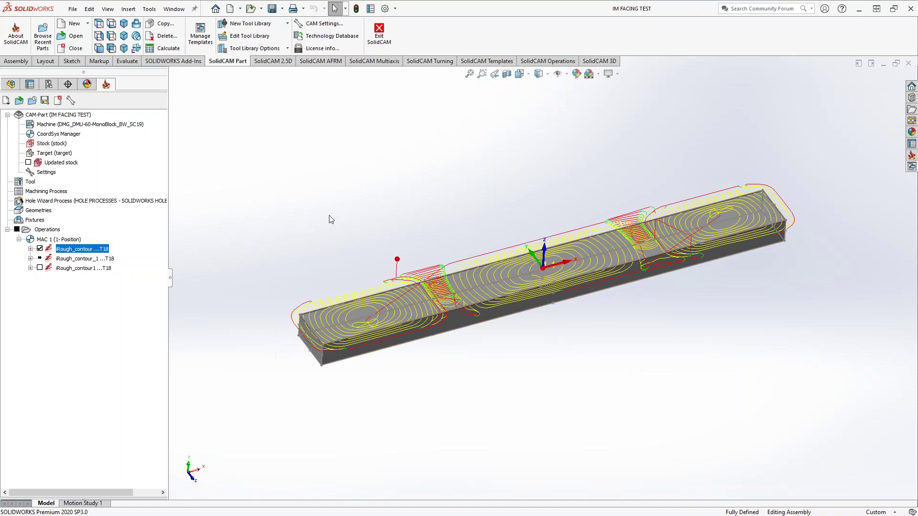
scroll(348, 280, "down", 3)
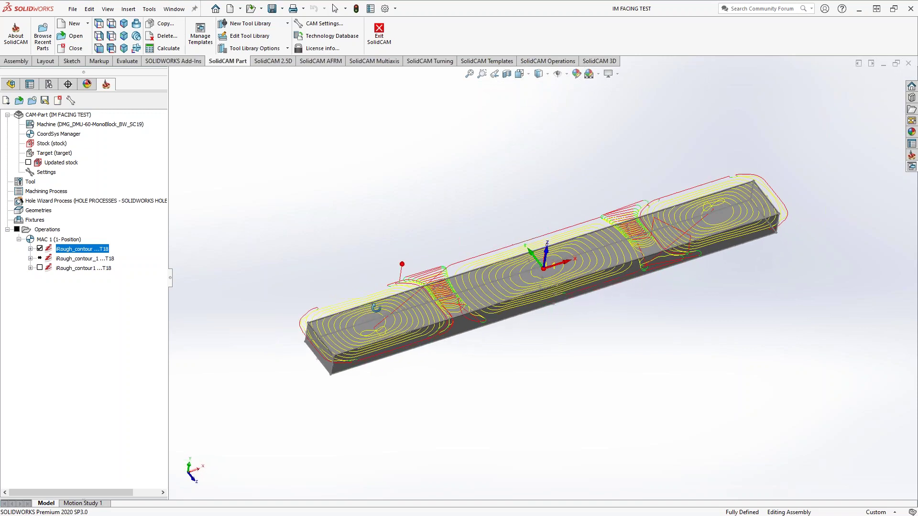
scroll(400, 289, "down", 1)
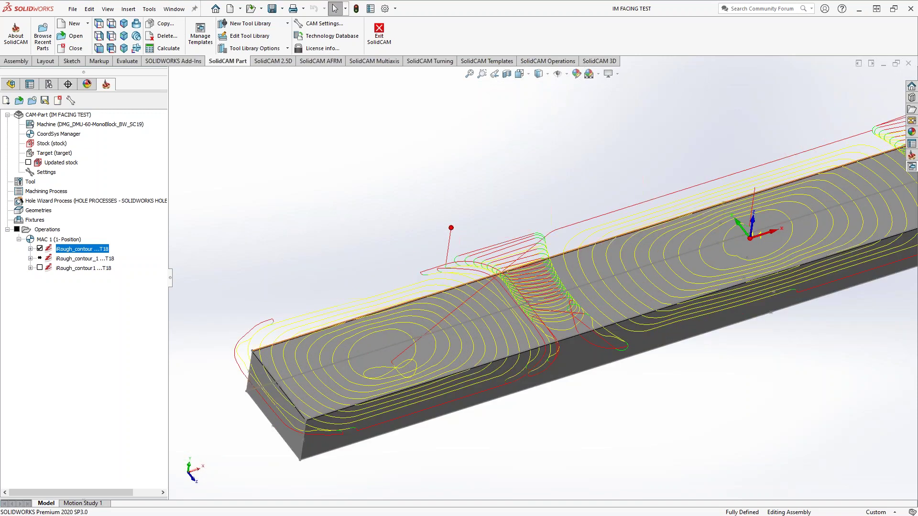
scroll(598, 282, "up", 3)
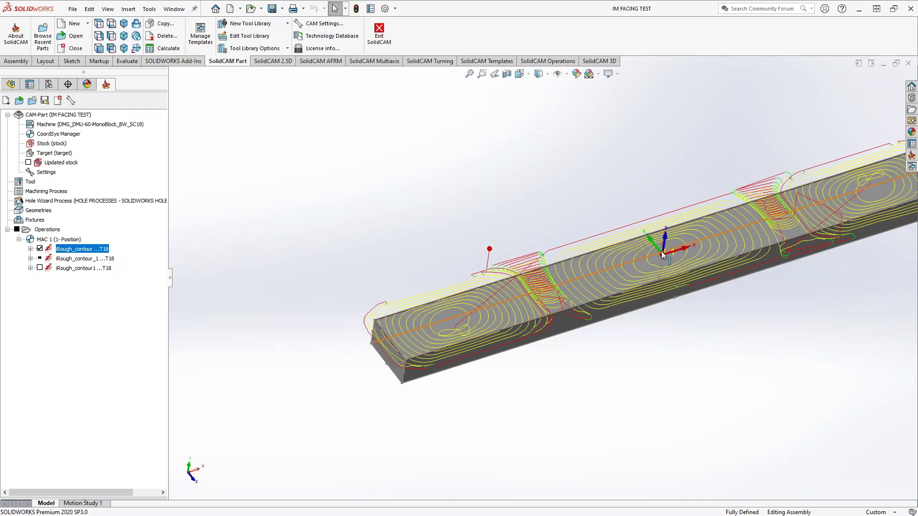
scroll(663, 258, "up", 5)
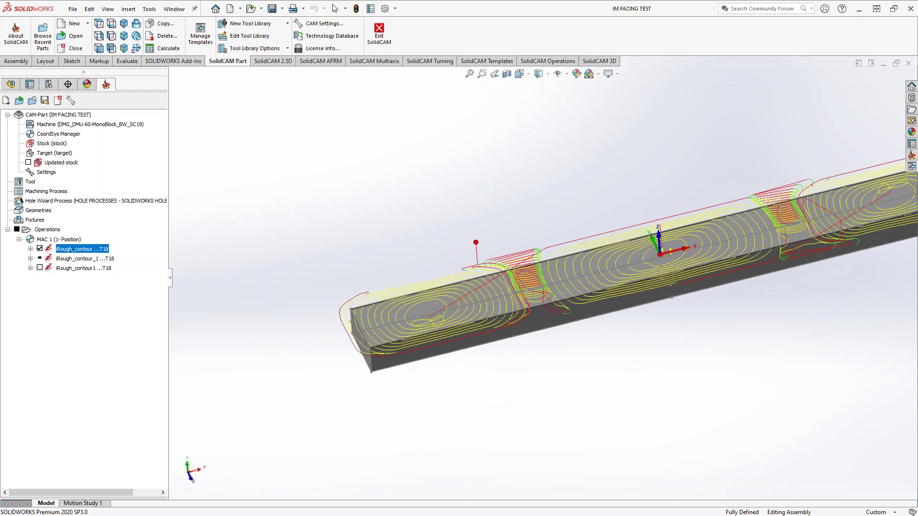
scroll(662, 258, "up", 2)
left_click(40, 248)
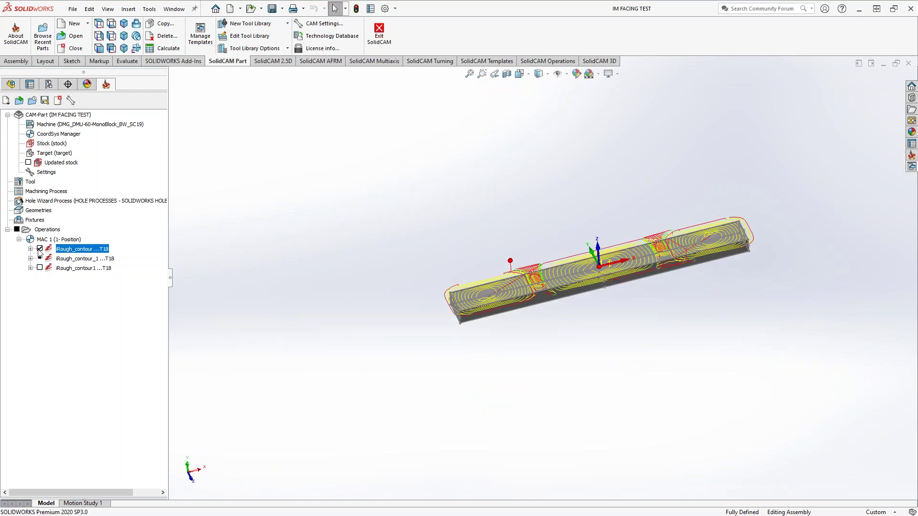
Show the iRough_contour toolpath again and examine it normal to the bar's top face and at an angle
scroll(558, 298, "down", 2)
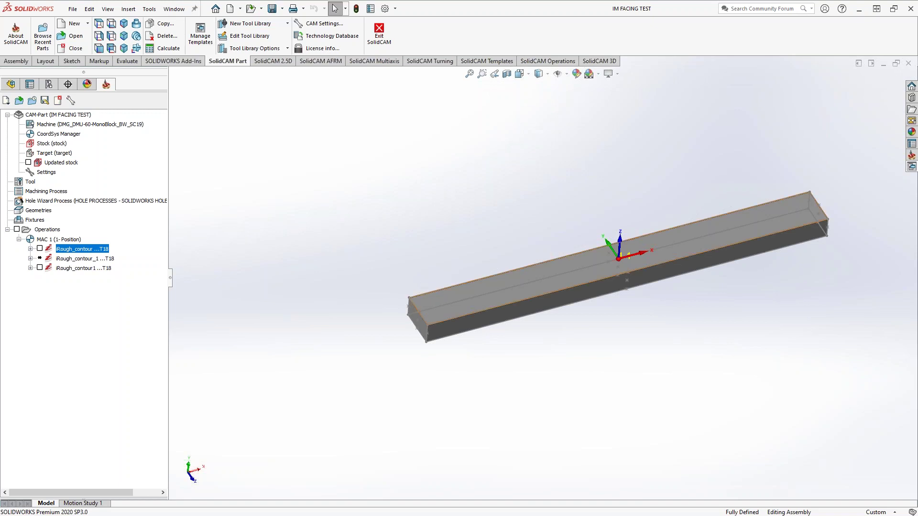
left_click(40, 249)
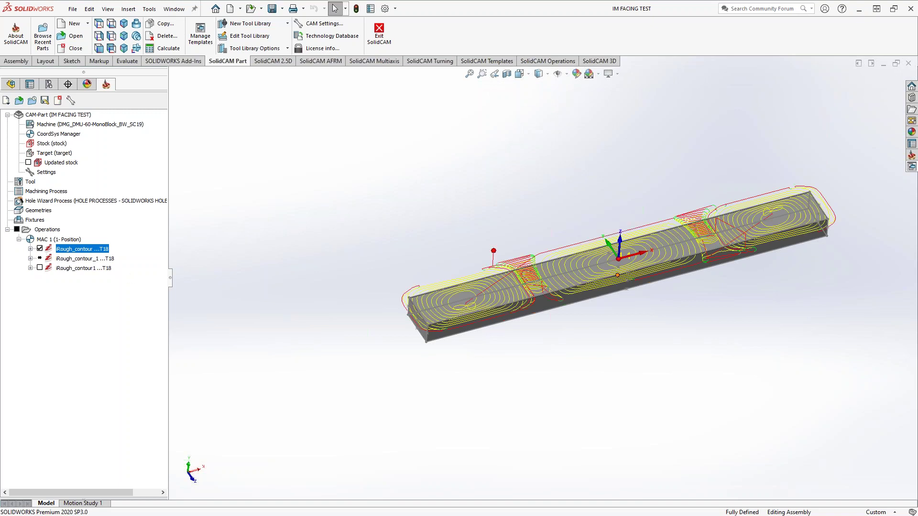
scroll(678, 246, "down", 1)
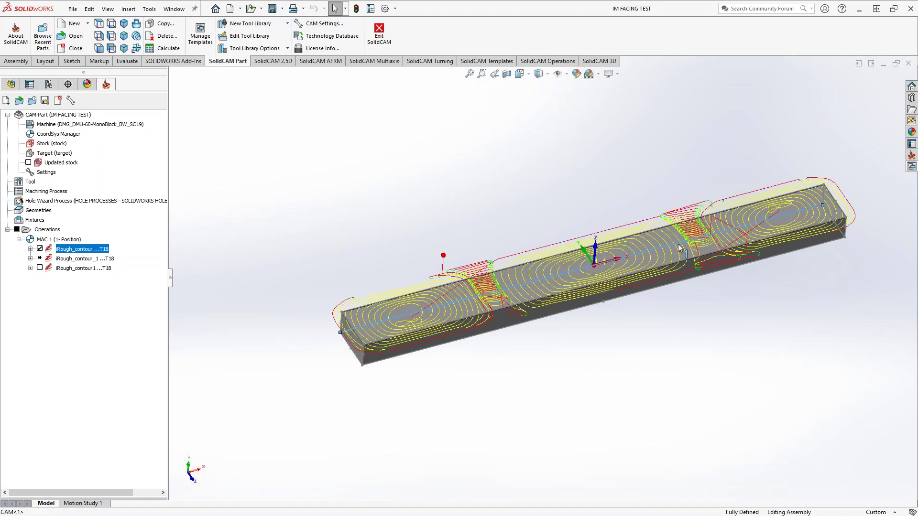
right_click(678, 243)
right_click(670, 238)
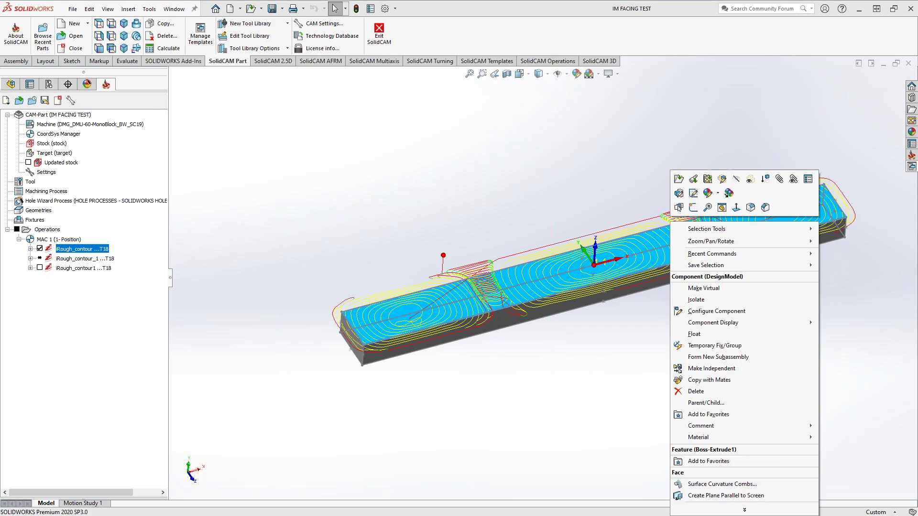
left_click(735, 208)
scroll(581, 307, "down", 1)
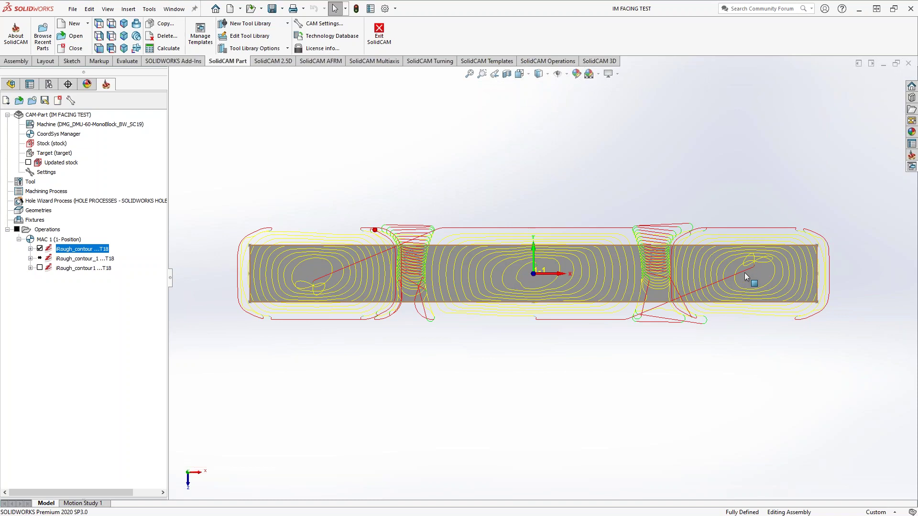
middle_click_drag(670, 289, 683, 179)
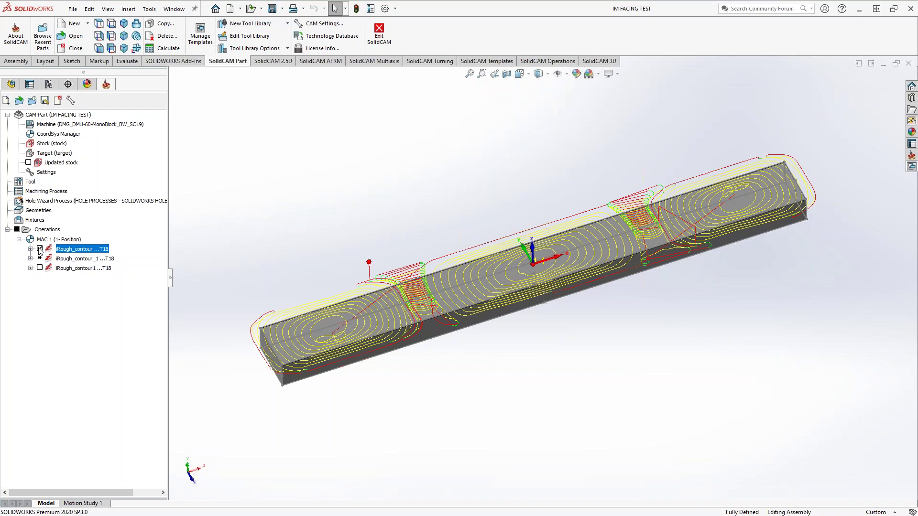
Hide the iRough_contour toolpath and suppress that operation
left_click(40, 249)
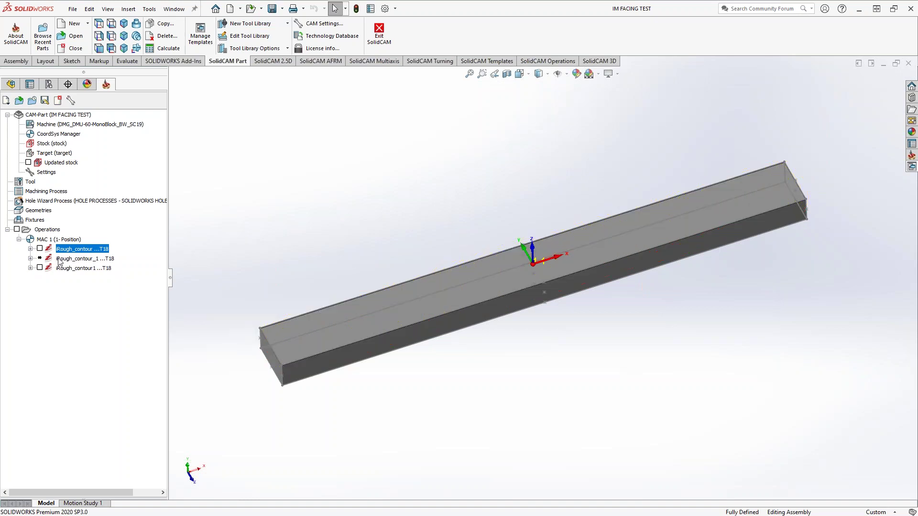
right_click(59, 250)
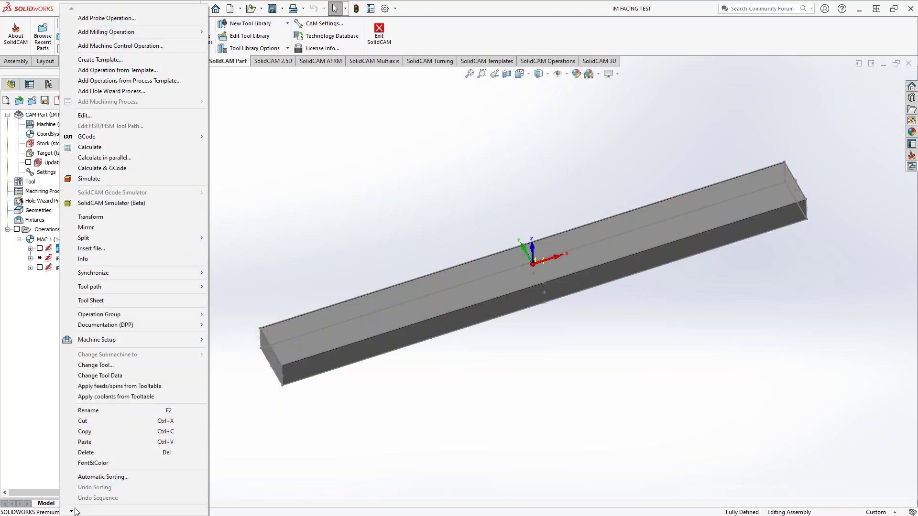
mouse_move(75, 511)
left_click(89, 475)
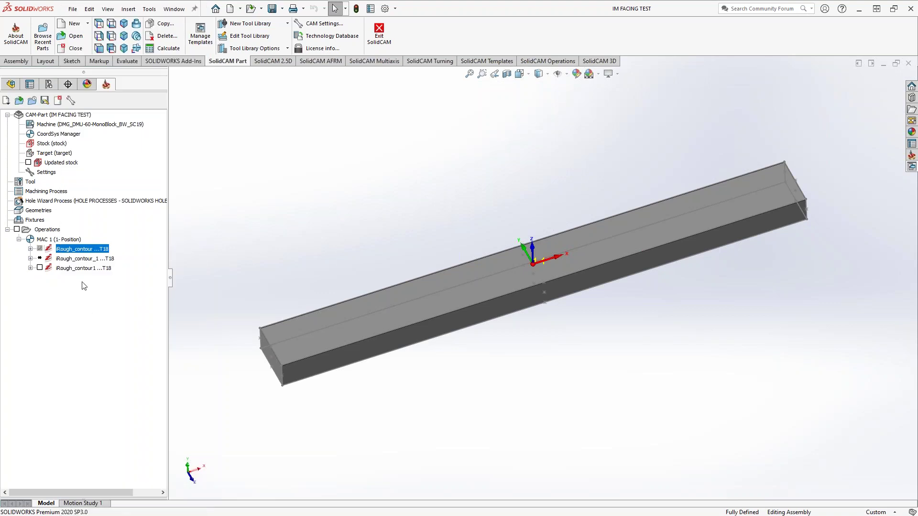
Open the iRough_contour_1 operation, check its channel settings for island moating, and save and calculate it
left_click(75, 260)
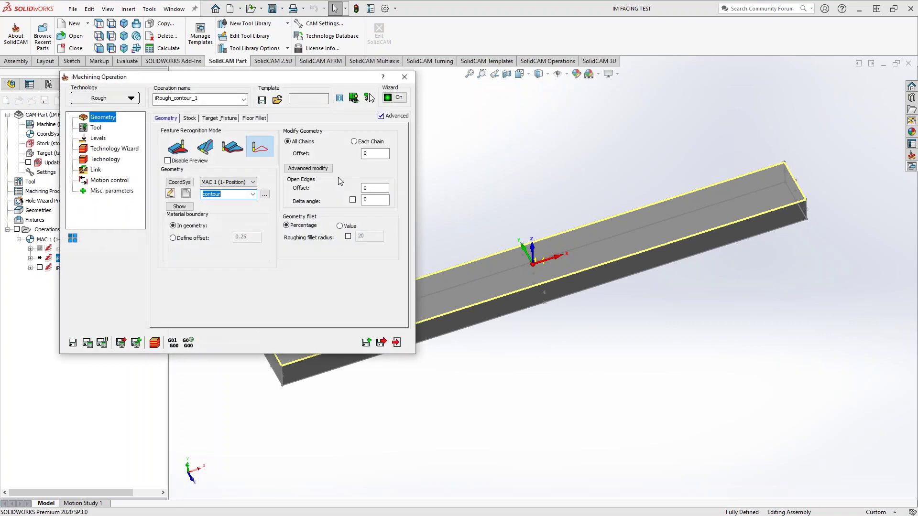
left_click(110, 160)
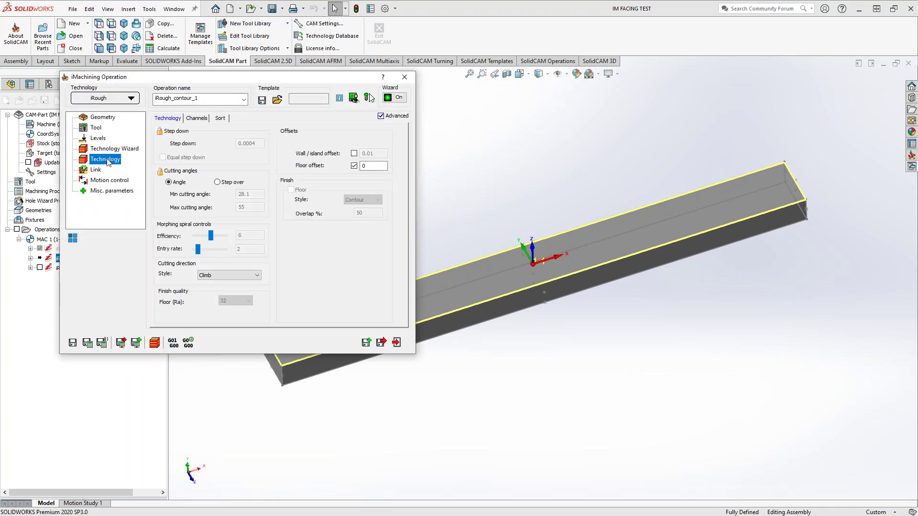
left_click(197, 119)
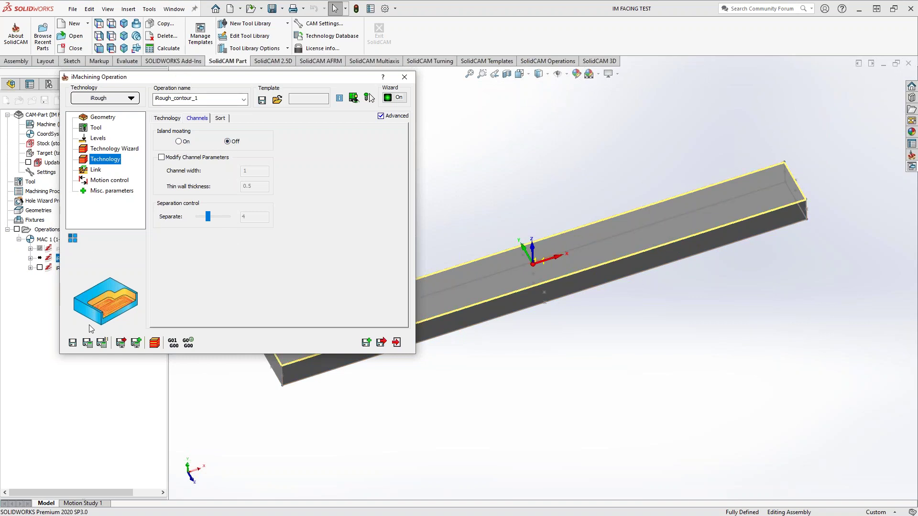
left_click(89, 343)
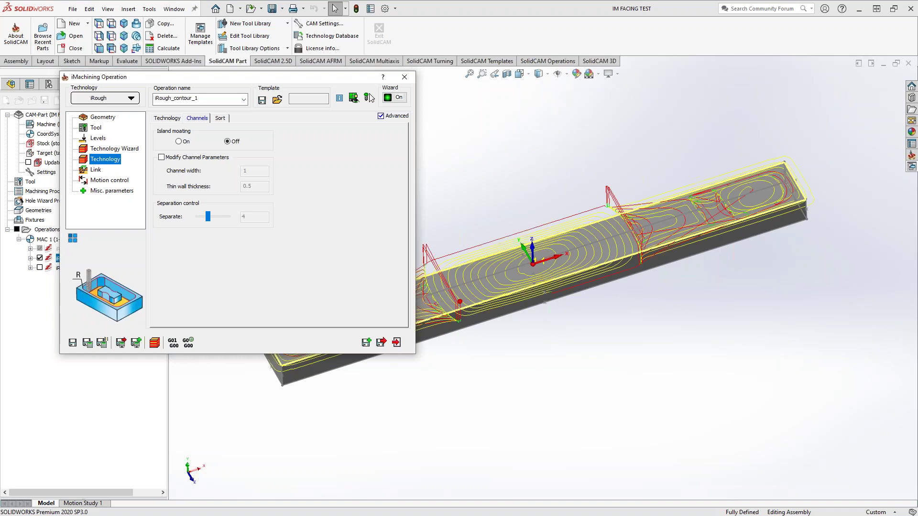
Inspect the calculated iRough_contour_1 toolpath, then close the operation and hide its toolpath
left_click(625, 247)
middle_click_drag(617, 254, 656, 320, "ctrl")
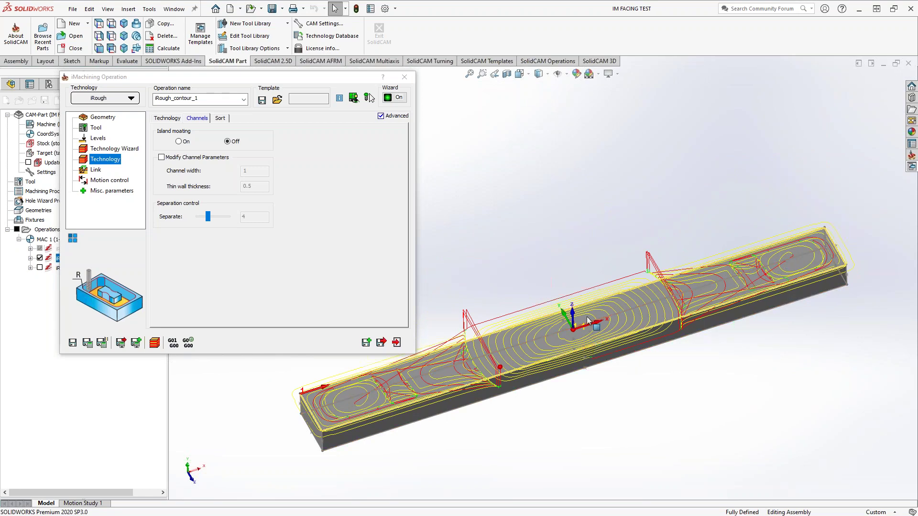
left_click(405, 77)
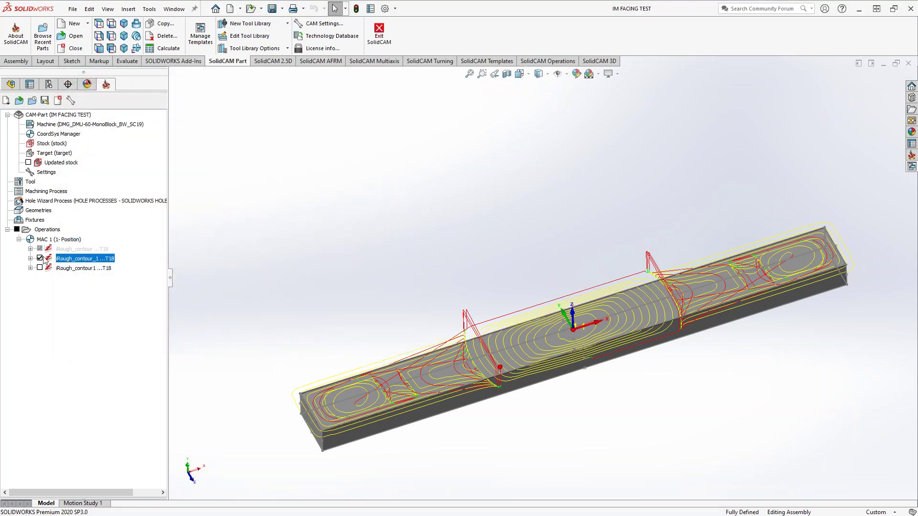
left_click(40, 258)
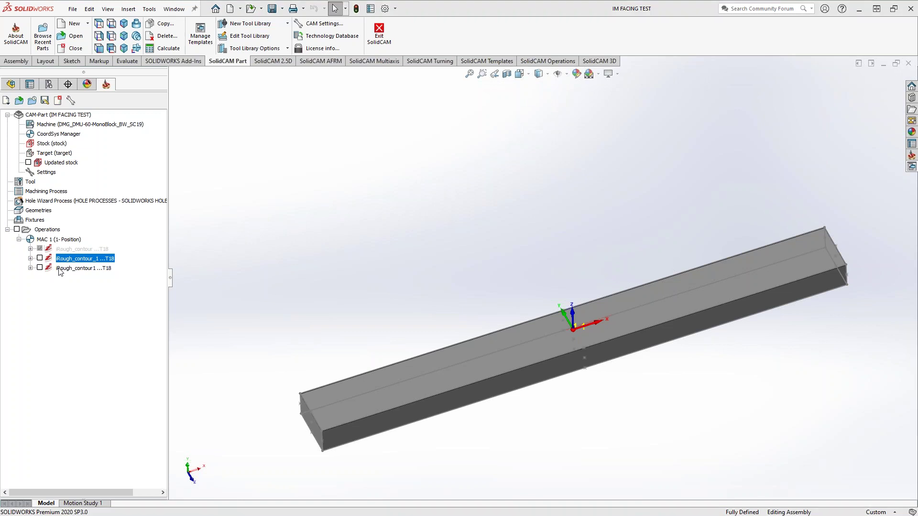
Open the iRough_contour1 operation and examine its contour geometry and the offset applied to all chains
left_click(59, 269)
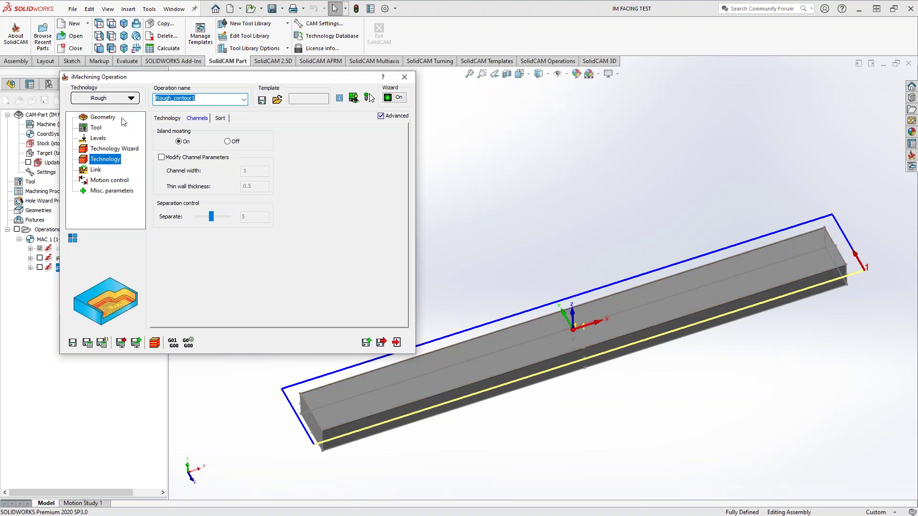
left_click(103, 118)
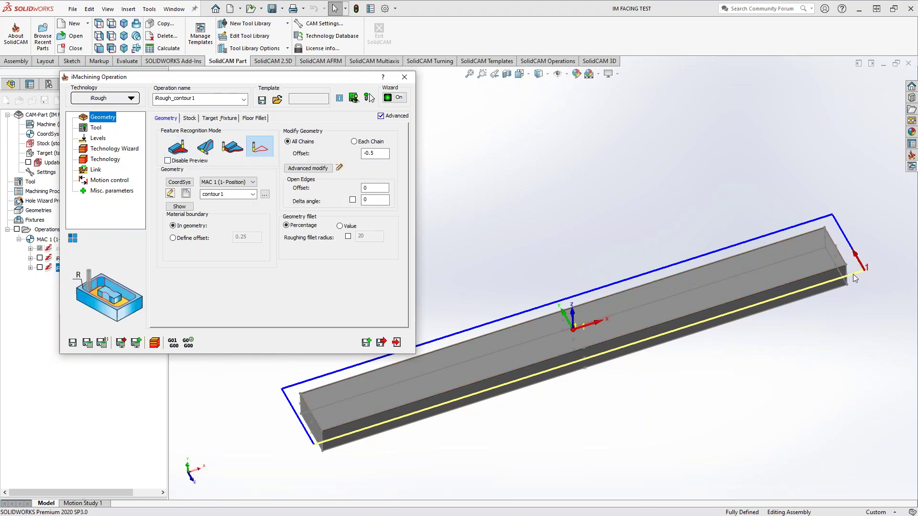
double_click(375, 153)
Display the iRough_contour1 toolpath and view it normal to the bar's top face
left_click(39, 267)
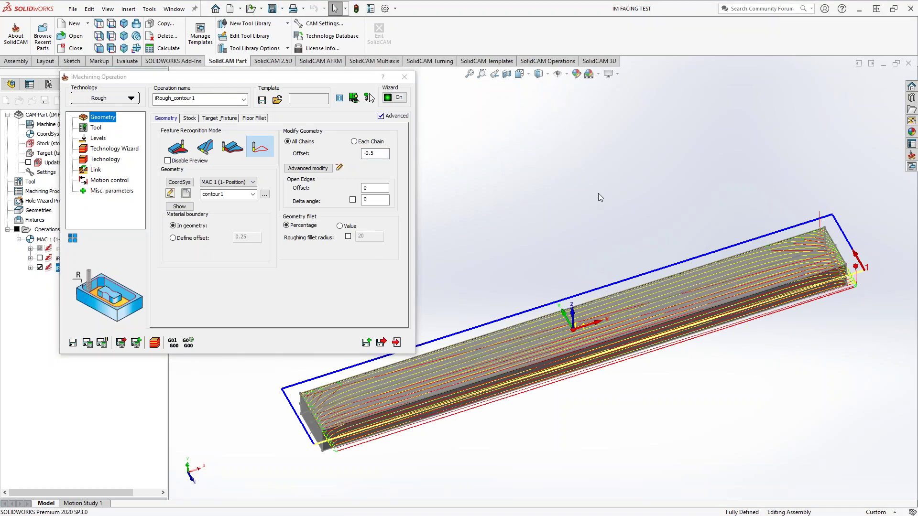
left_click(703, 277)
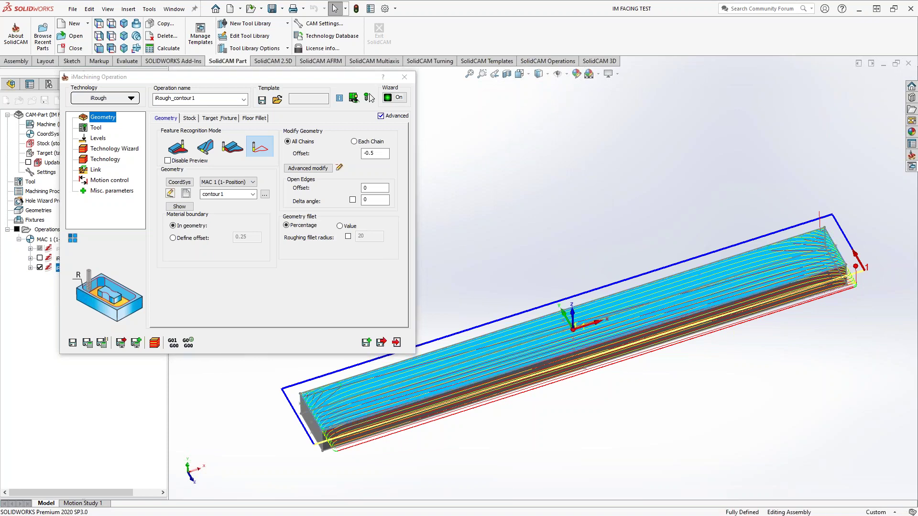
right_click(703, 278)
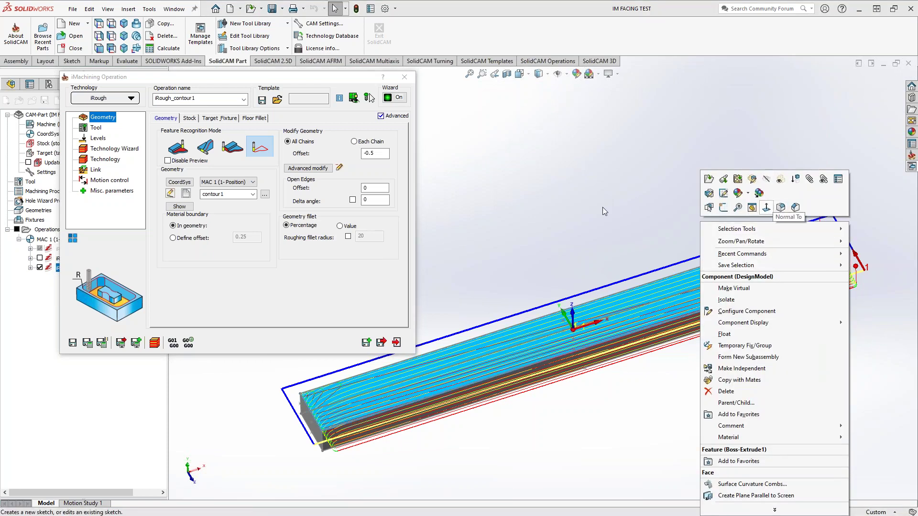
left_click(550, 176)
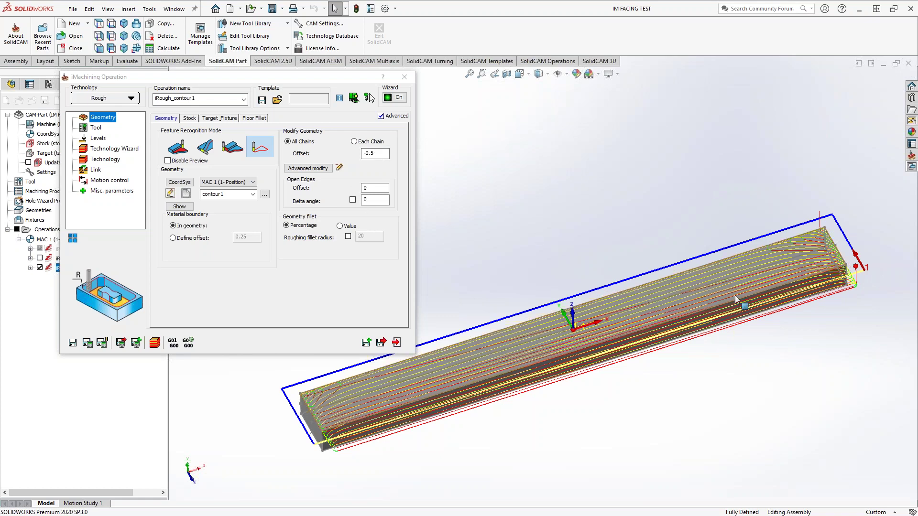
left_click(730, 277)
right_click(730, 277)
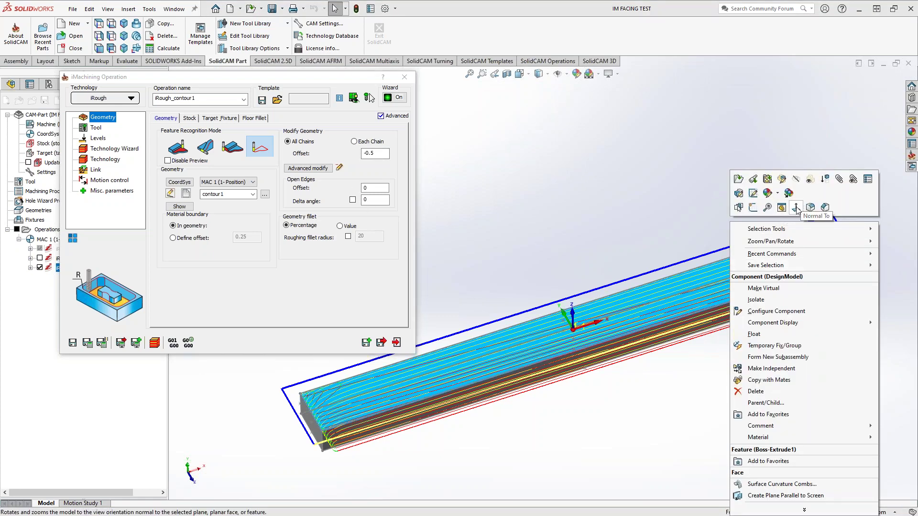
left_click(798, 208)
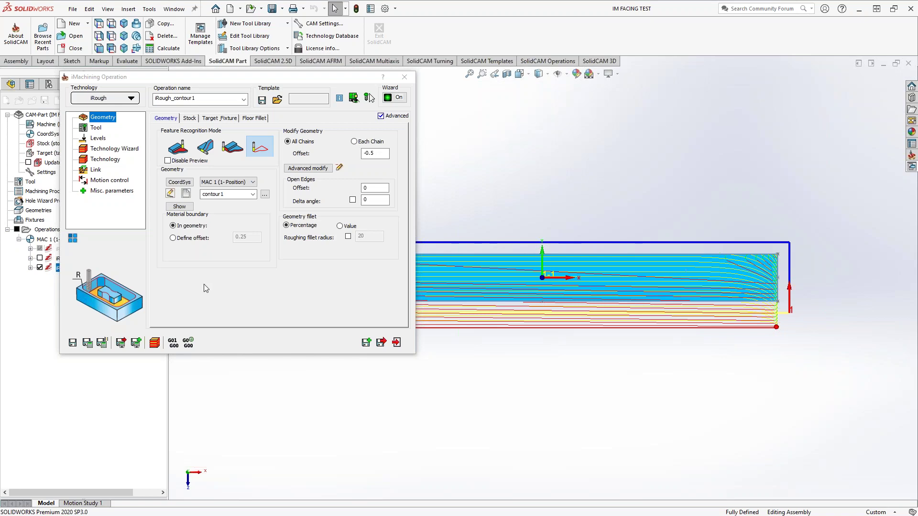
Clear the face selection and collapse the iMachining Operation dialog to examine the full-length toolpath
left_click(326, 439)
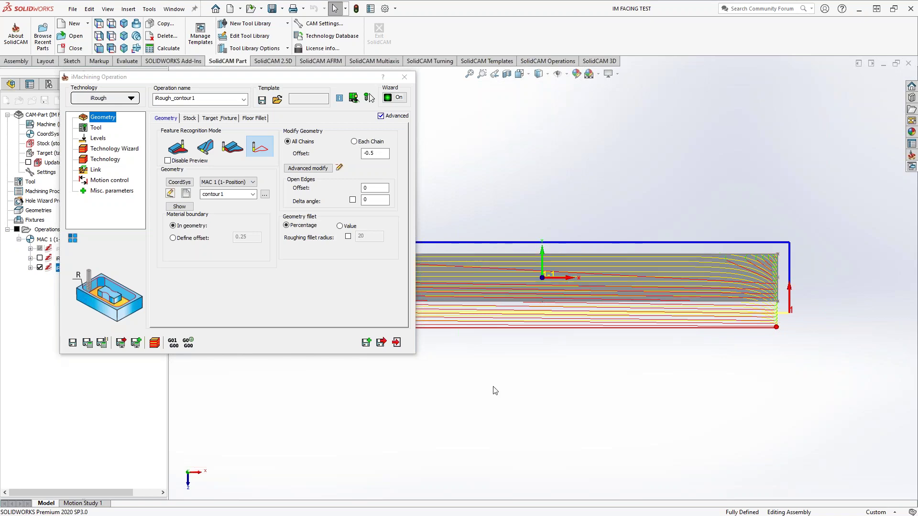
double_click(277, 77)
scroll(607, 283, "down", 1)
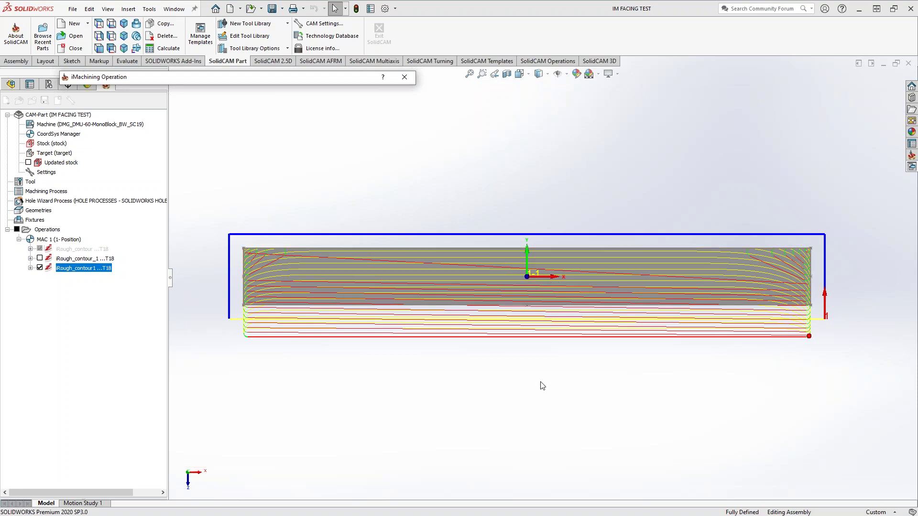
Examine the iRough_contour1 toolpath from several angles, then close its operation and hide the toolpath
middle_click_drag(539, 349, 540, 322)
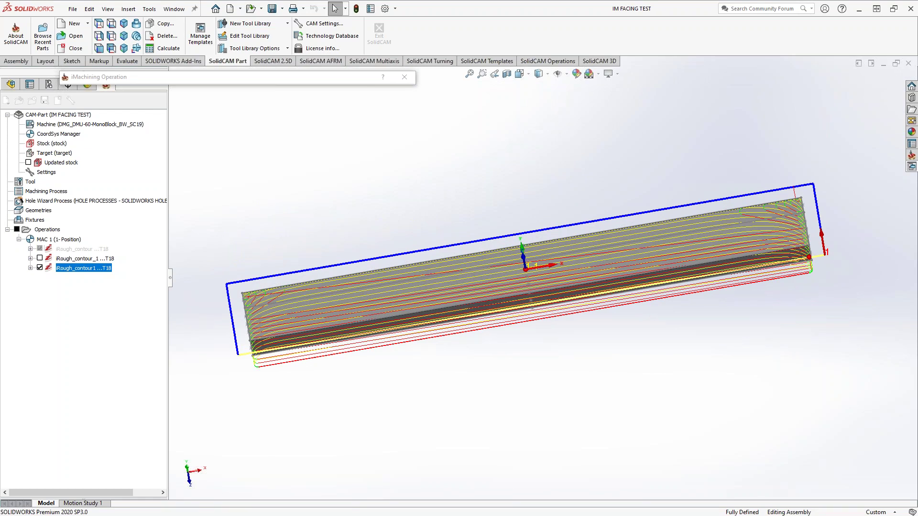
middle_click_drag(495, 338, 505, 303)
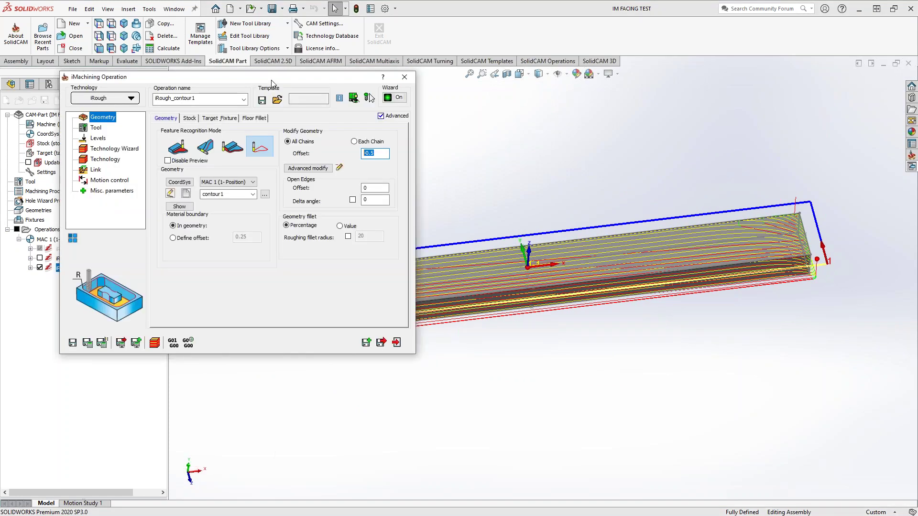
left_click(404, 77)
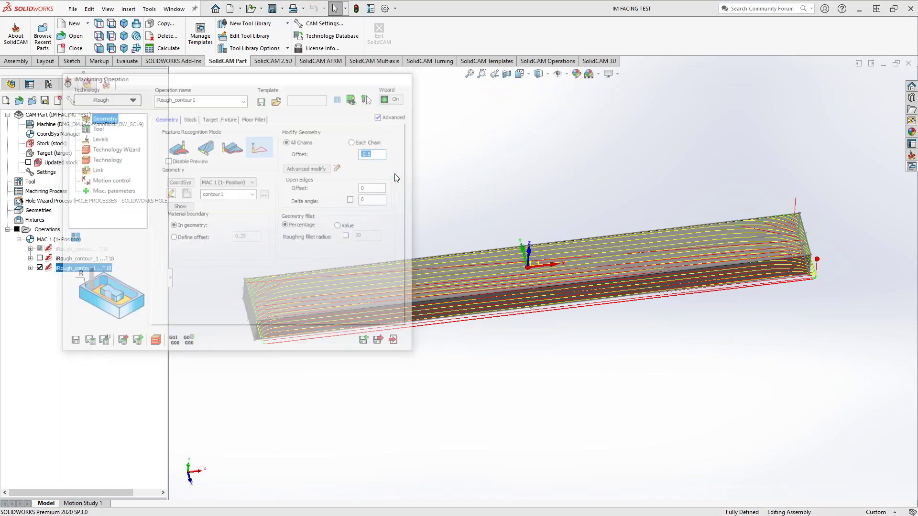
middle_click_drag(395, 175, 419, 180)
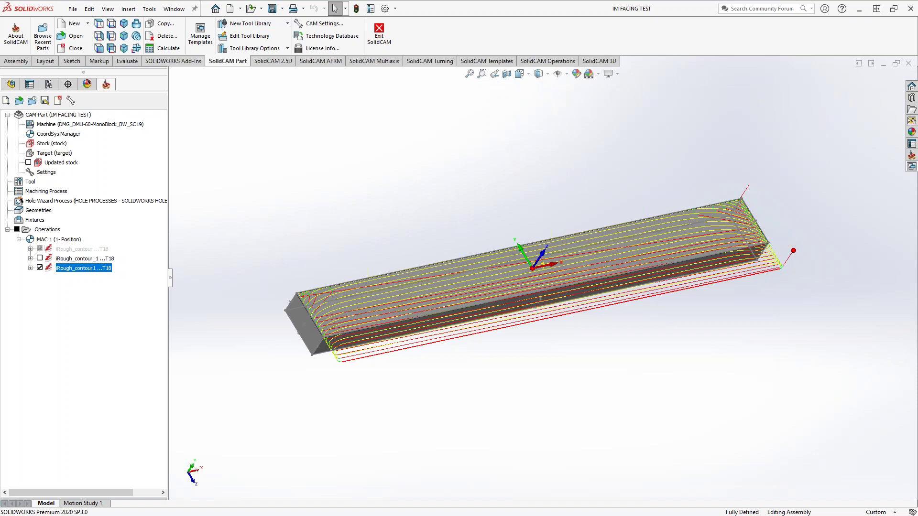
left_click(40, 268)
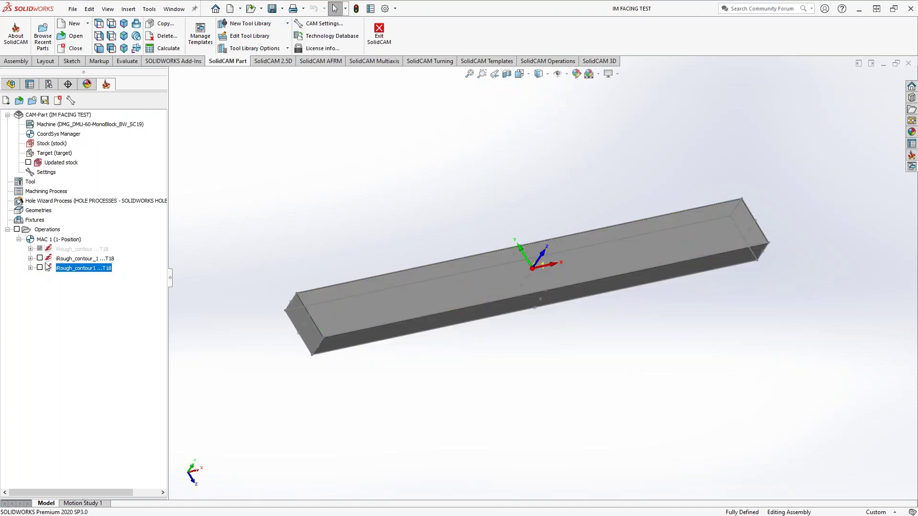
Unsuppress the iRough_contour operation, then open it to check its contour geometry settings and close it
right_click(58, 250)
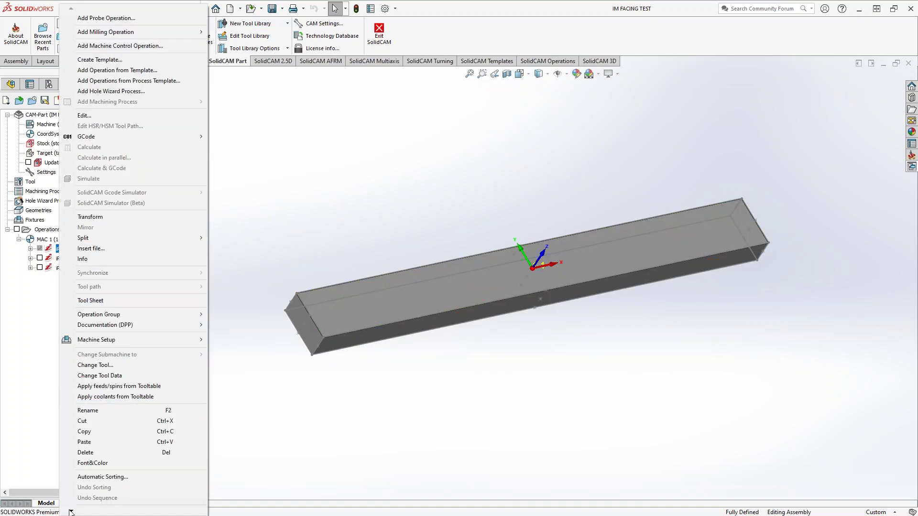
mouse_move(73, 505)
left_click(92, 473)
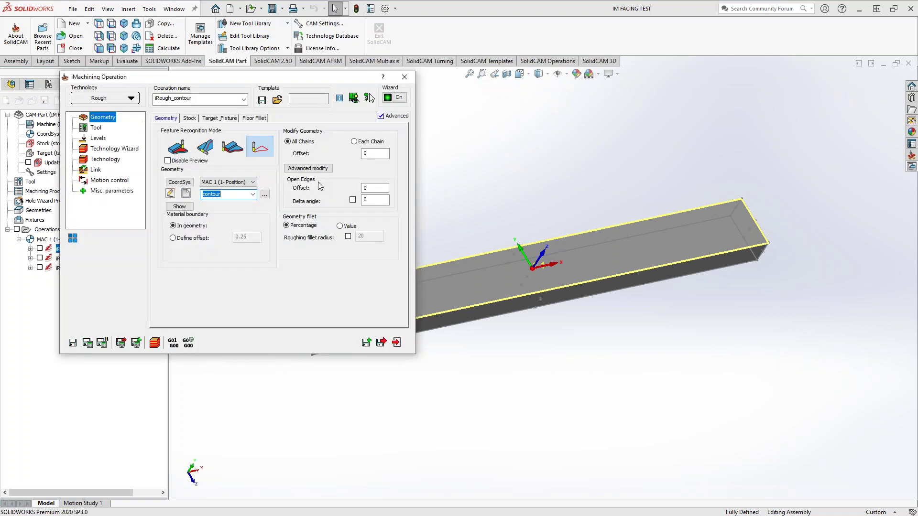
left_click(404, 76)
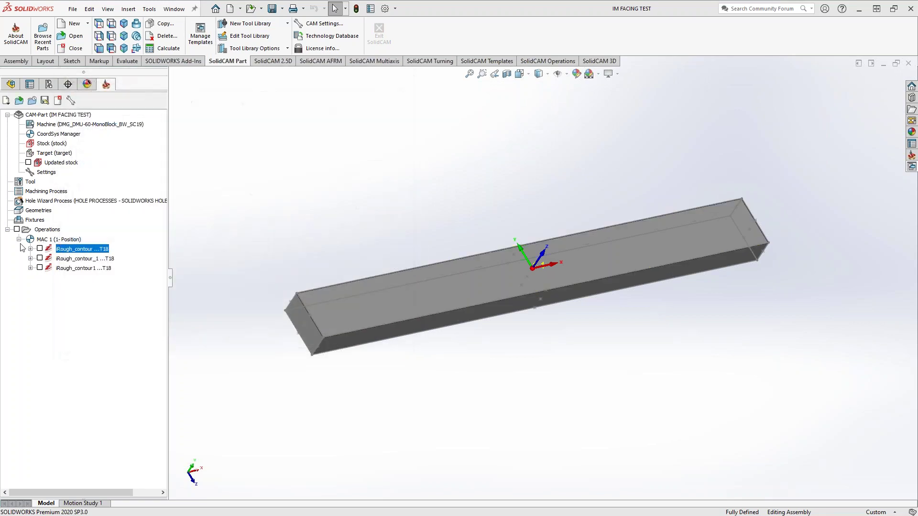
Display the iRough_contour toolpath to examine its separate islands and list the geometry the operation uses
left_click(40, 249)
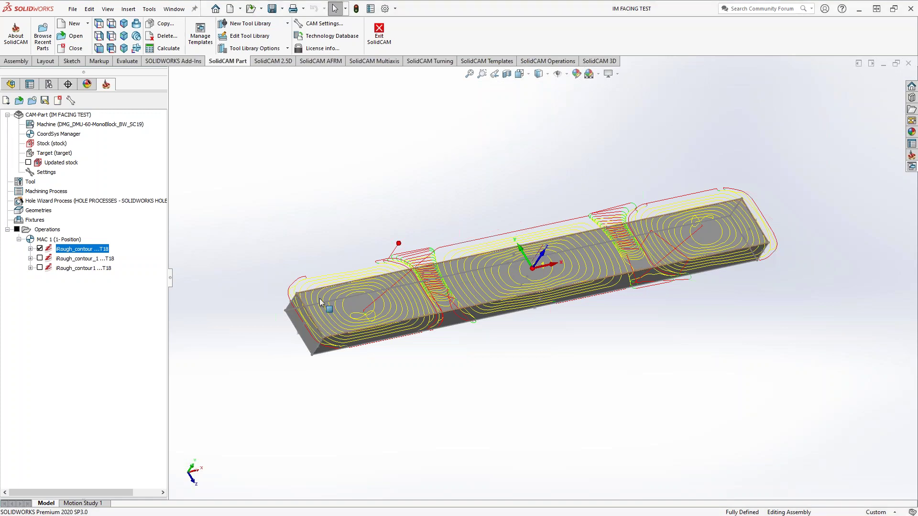
left_click(40, 249)
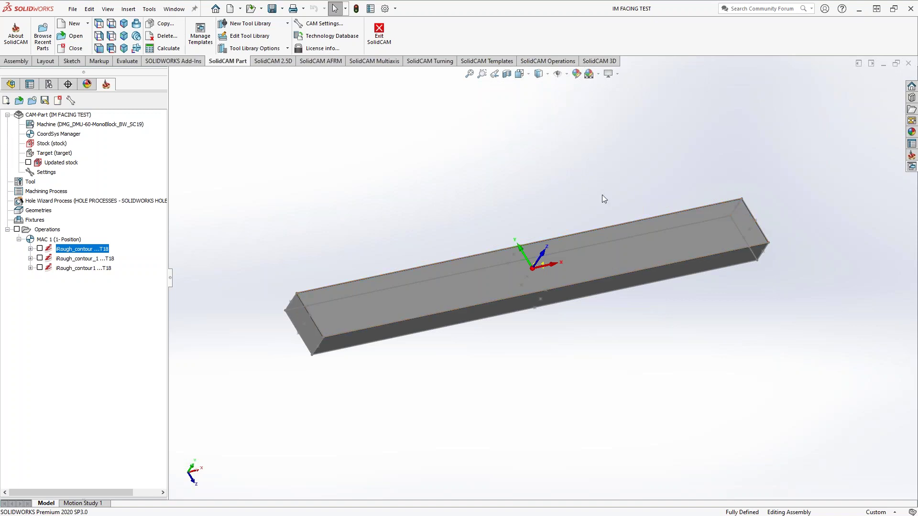
left_click(40, 249)
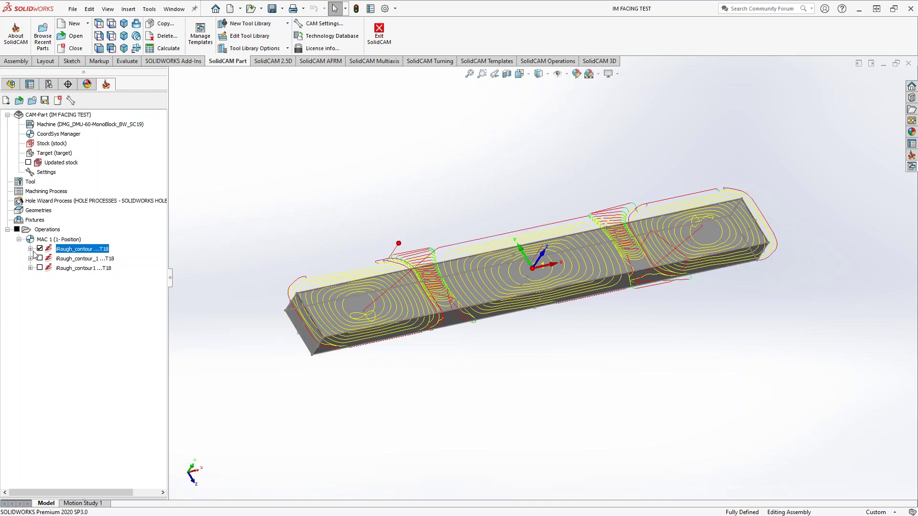
left_click(37, 250)
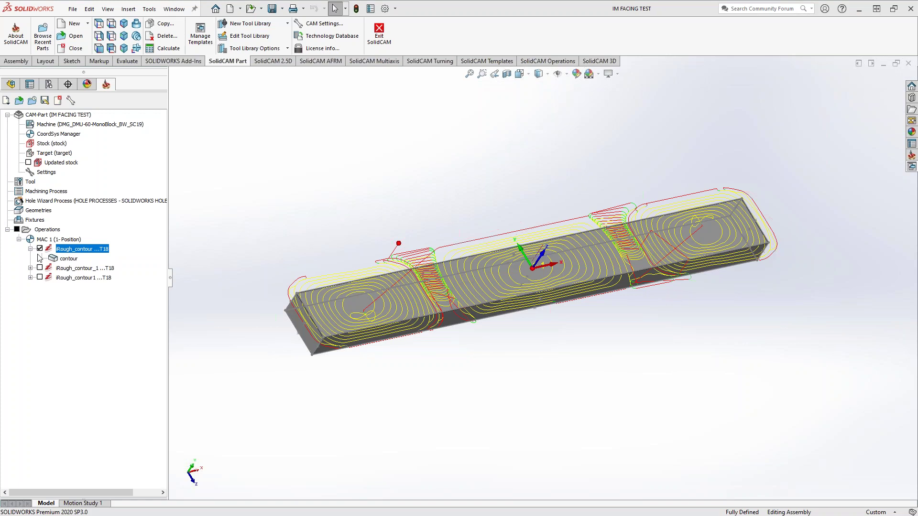
Compare the iRough_contour1 toolpath with the iRough_contour toolpath on the bar, then hide both
left_click(40, 277)
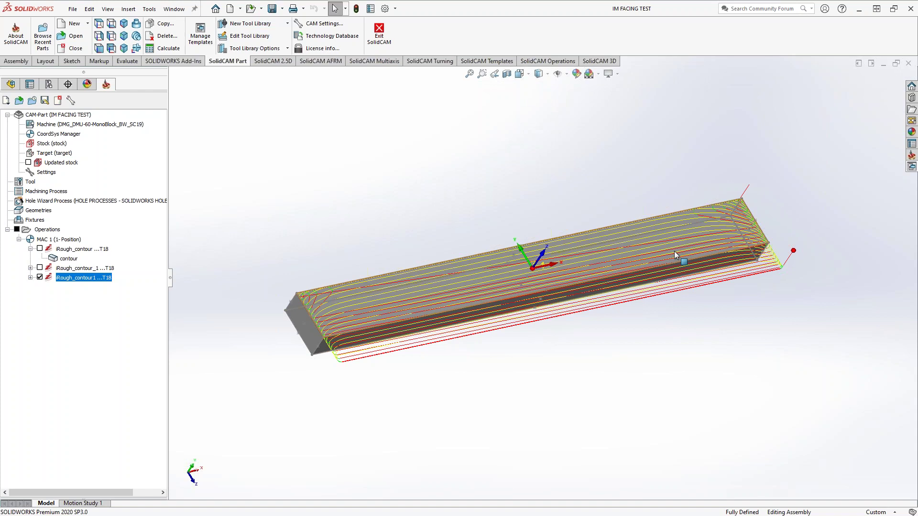
left_click(40, 249)
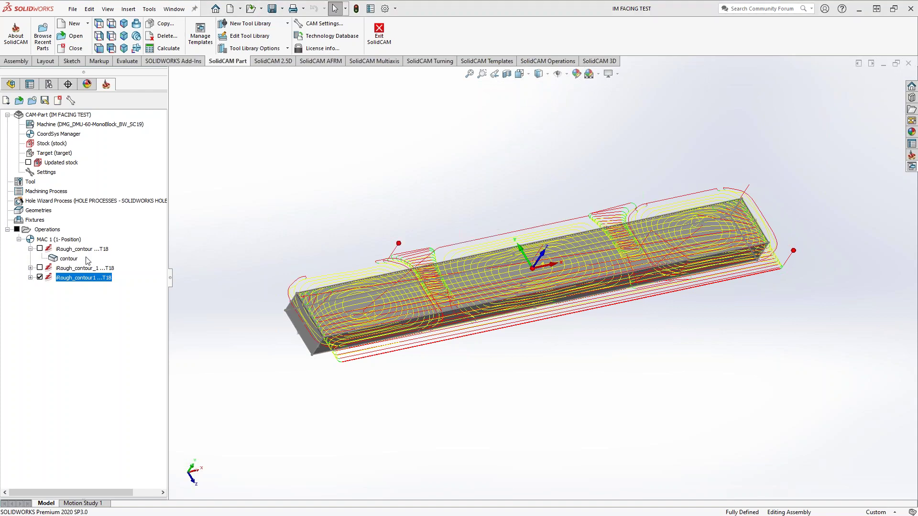
left_click(39, 278)
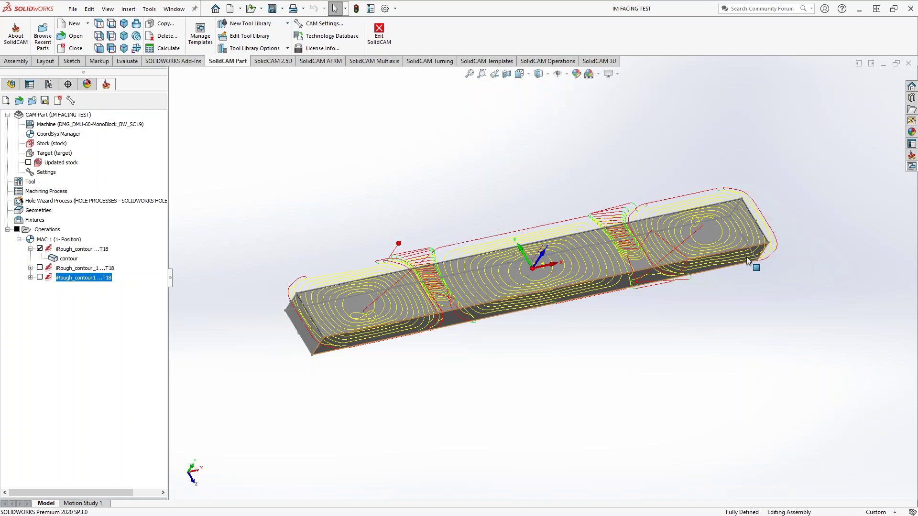
left_click(30, 248)
left_click(40, 248)
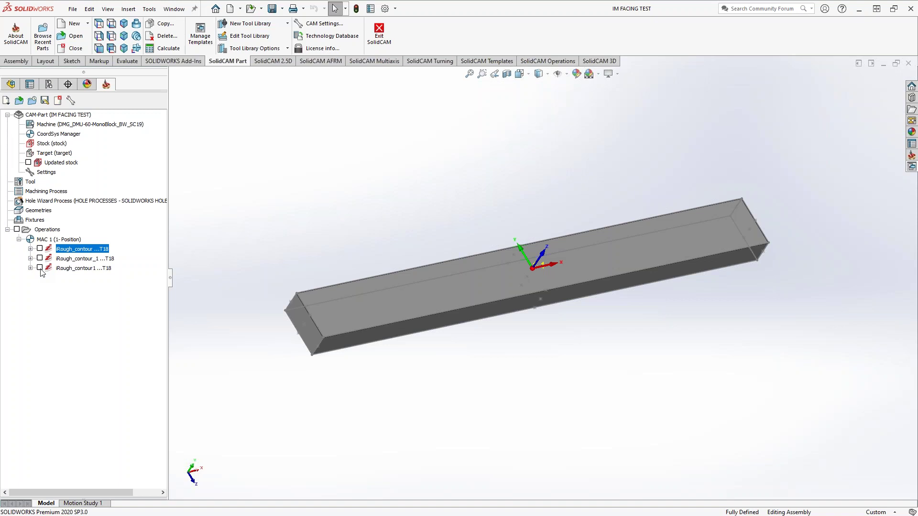
Display the iRough_contour1 toolpath and the iRough_contour toolpath one after the other, leaving both hidden
left_click(39, 268)
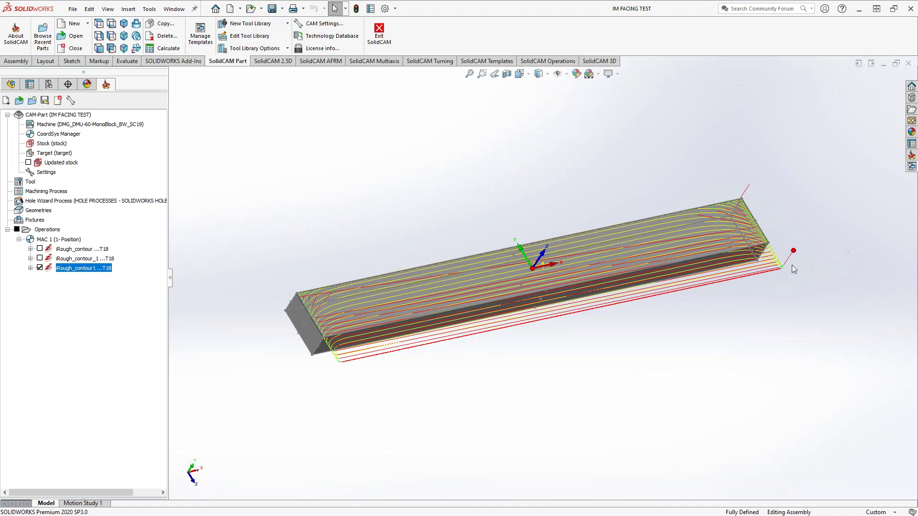
left_click(39, 267)
left_click(40, 249)
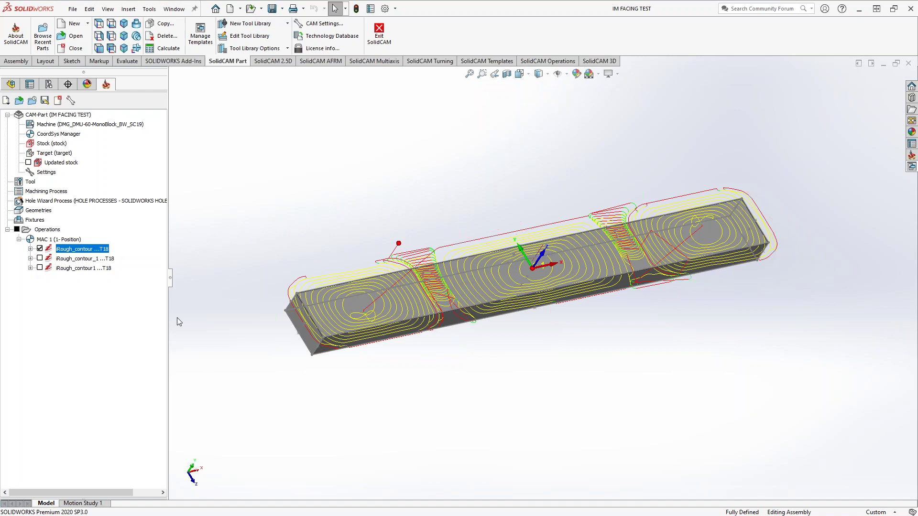
left_click(40, 248)
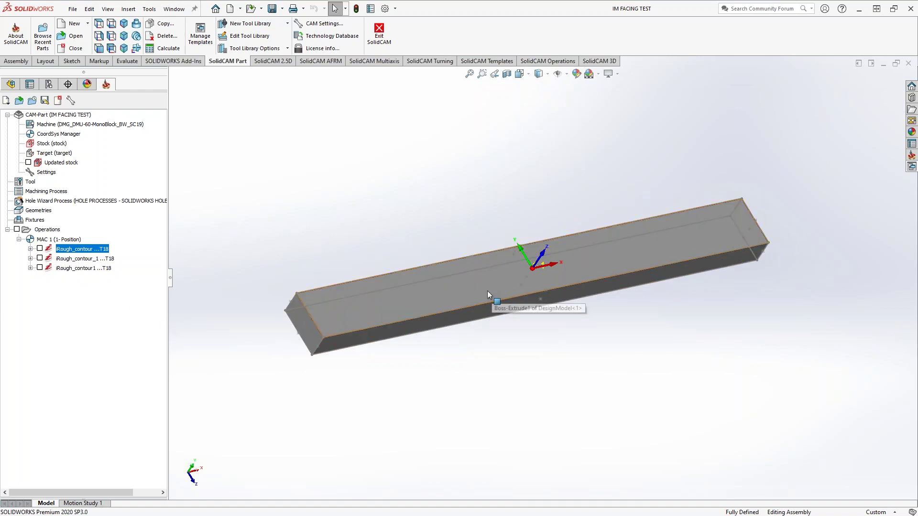
Create a Pocket operation with new geometry contour2 defined from the bar's top face
left_click(273, 61)
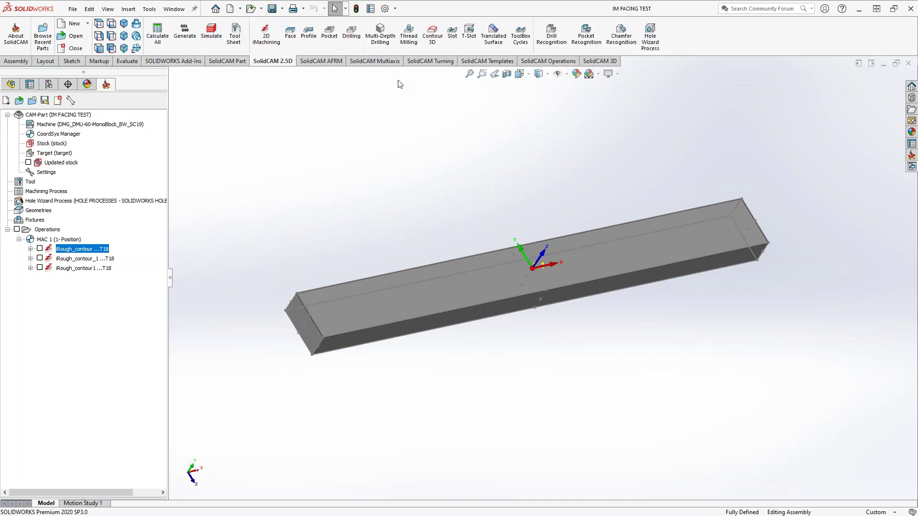
left_click(330, 33)
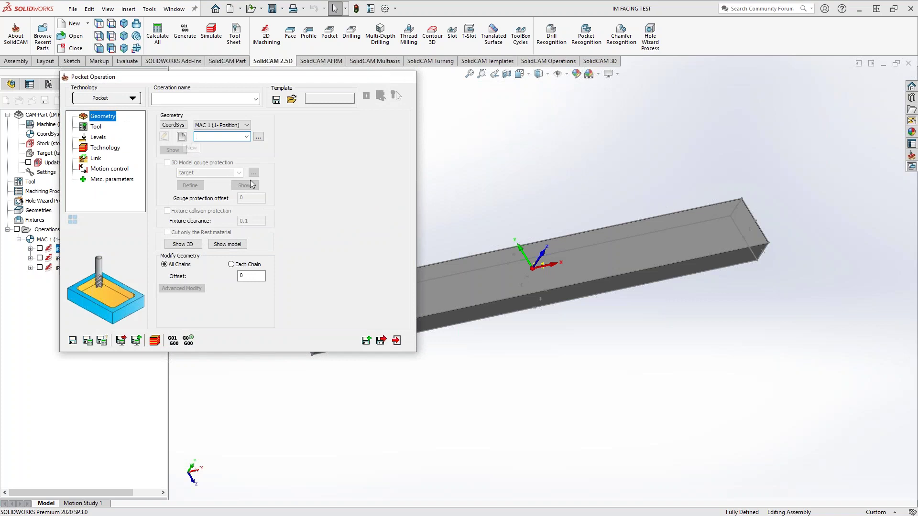
left_click(182, 138)
left_click(435, 290)
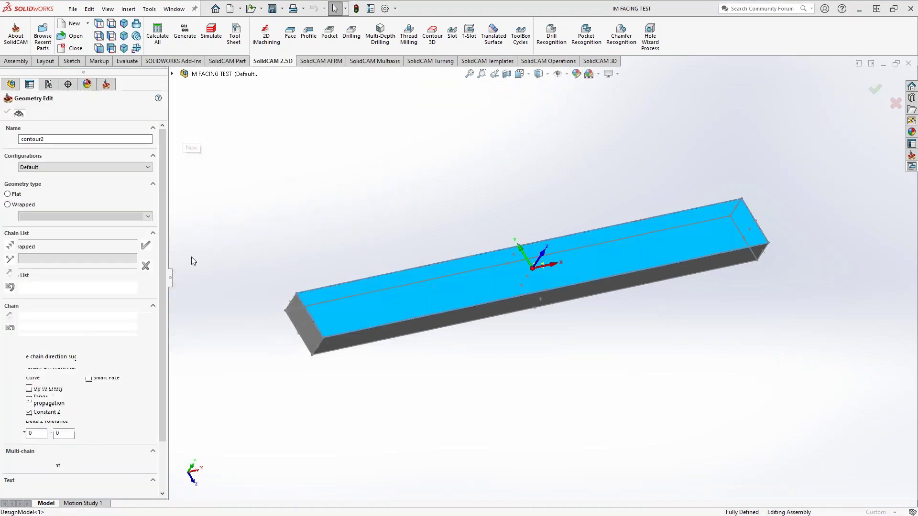
left_click(7, 112)
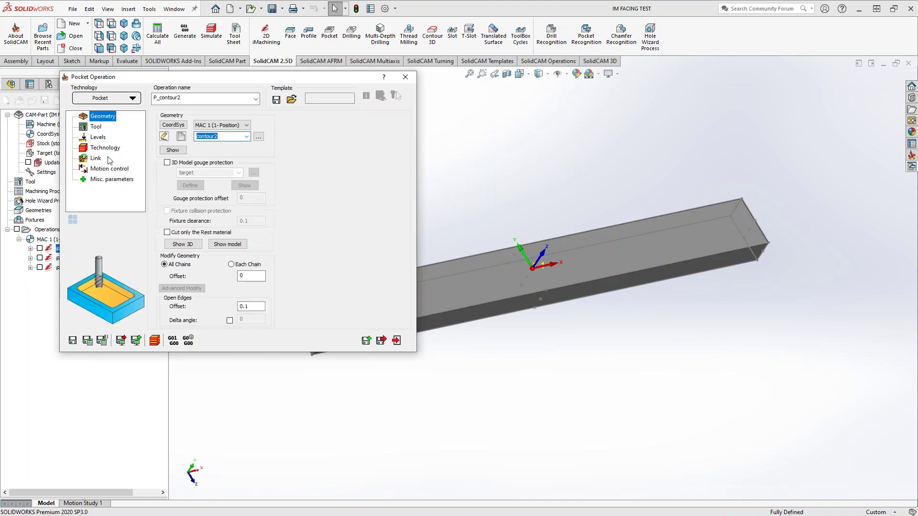
Assign tool 18, the 1 inch square end mill, to the P_contour2 pocket operation
left_click(97, 127)
left_click(211, 263)
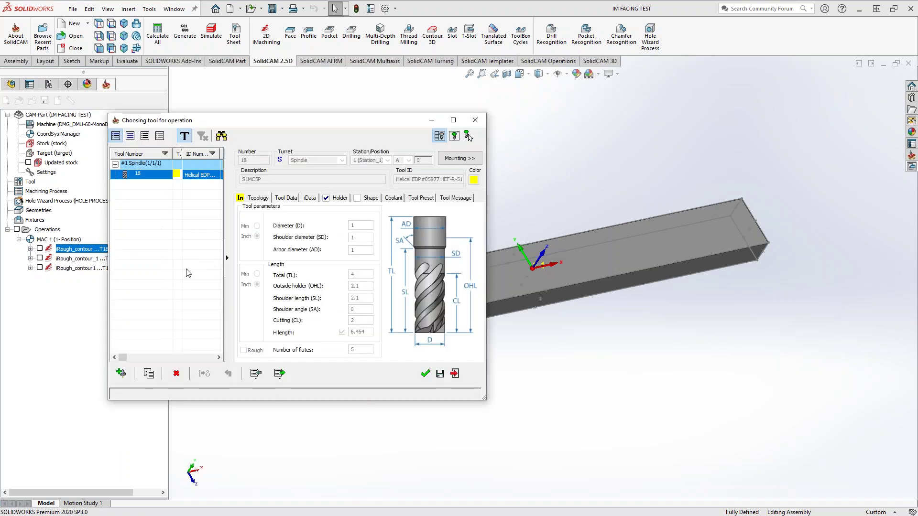
left_click(426, 375)
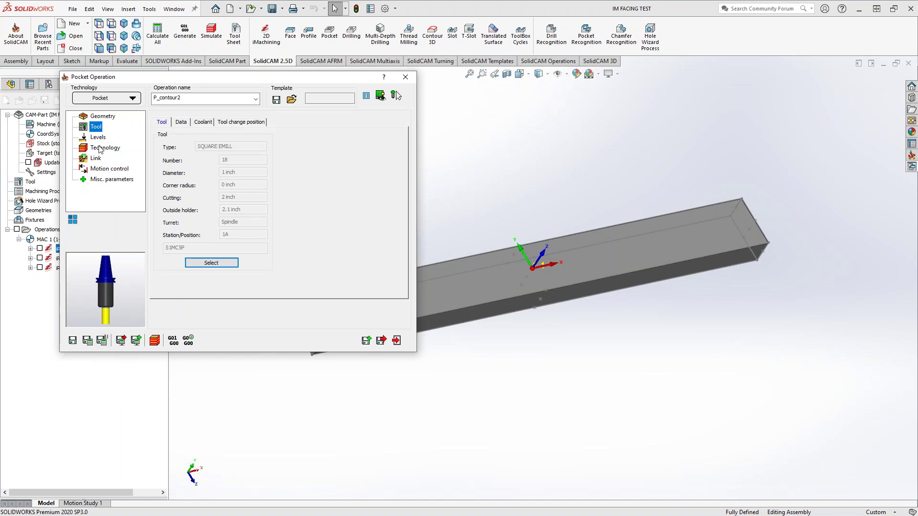
Review the pocket's technology settings, set the Open Edges offset to 0, and save and calculate the operation
left_click(100, 148)
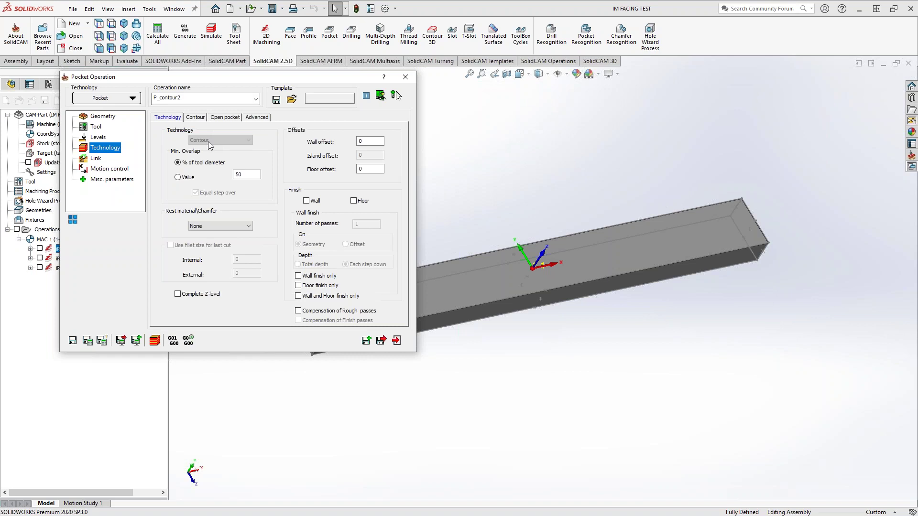
left_click(198, 118)
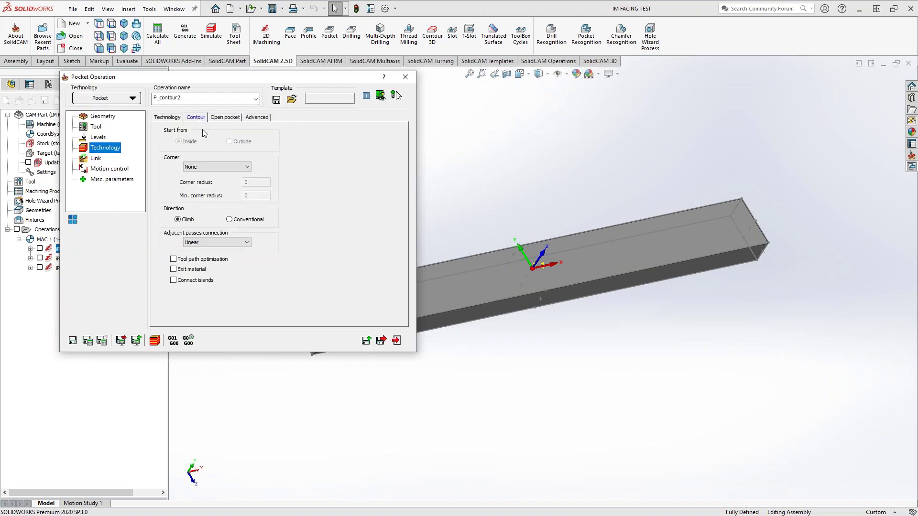
left_click(165, 119)
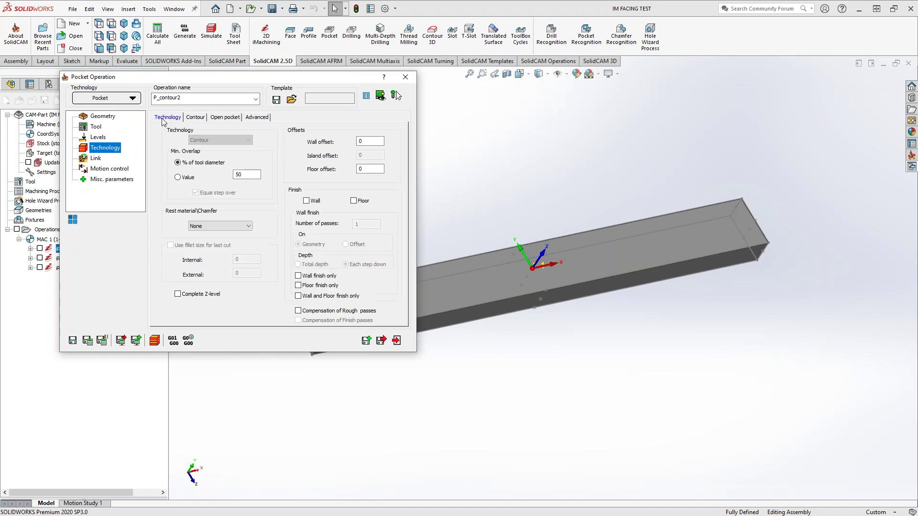
left_click(103, 117)
left_click_drag(257, 307, 223, 308)
type("0")
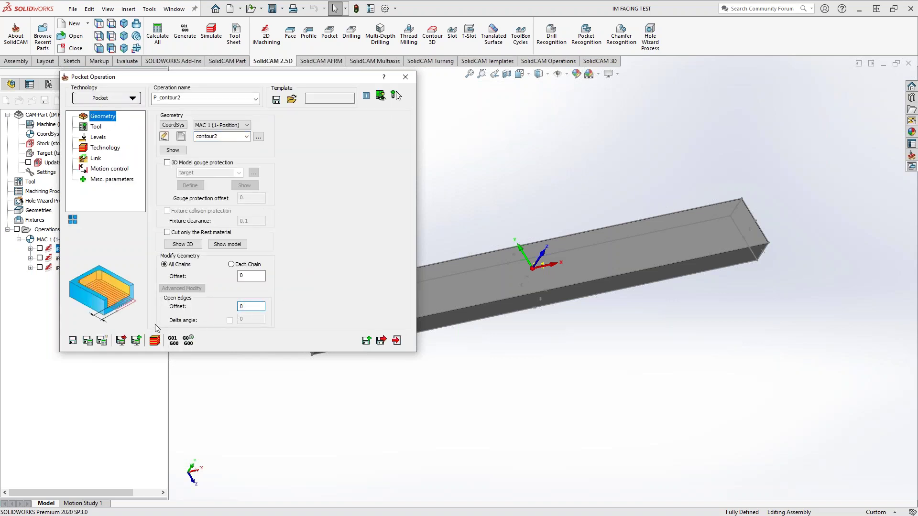
left_click(89, 340)
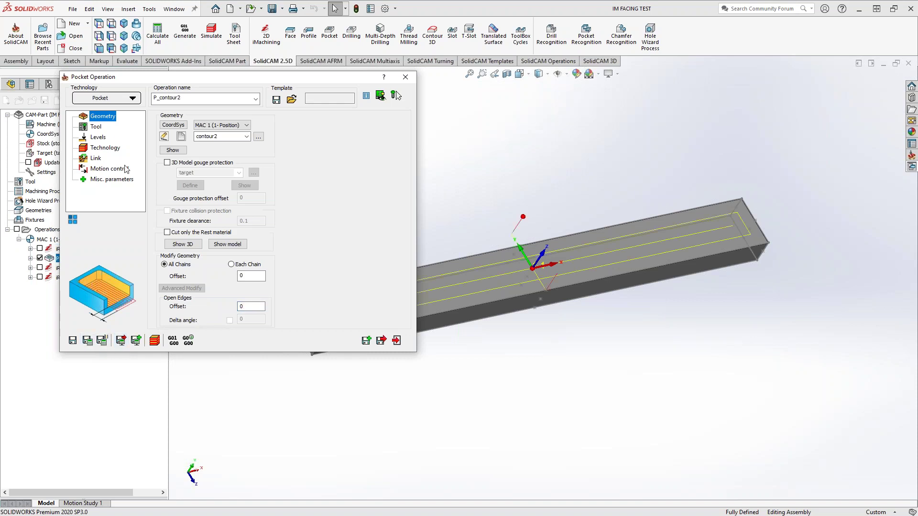
Turn off the profile strategy in the open pocket settings of the P_contour2 operation
left_click(98, 147)
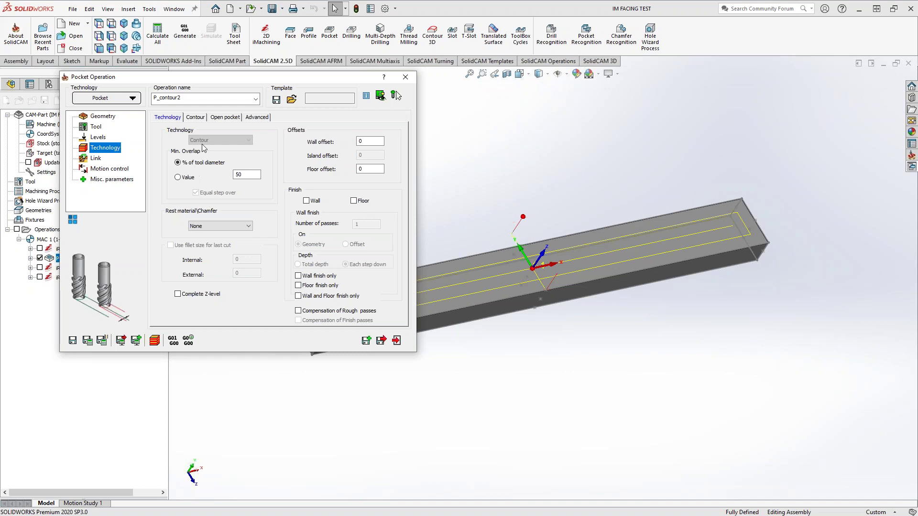
left_click(227, 118)
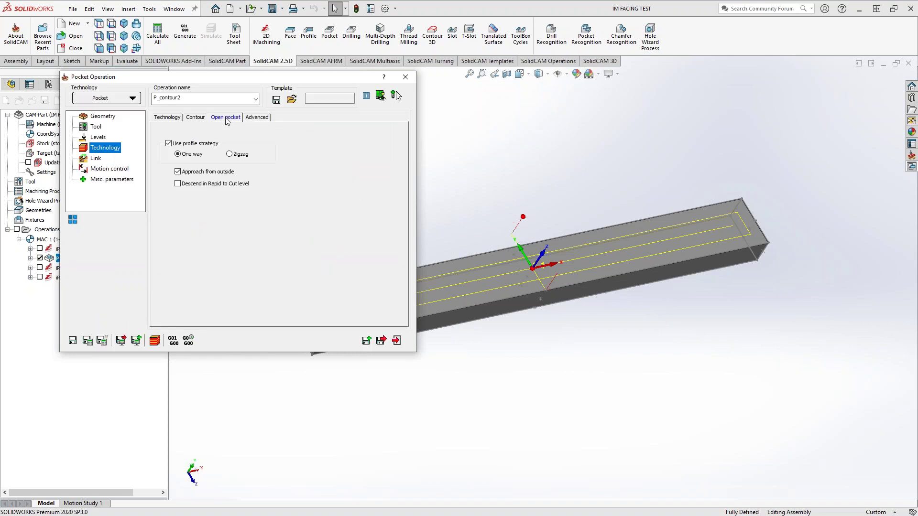
left_click(168, 143)
left_click(195, 117)
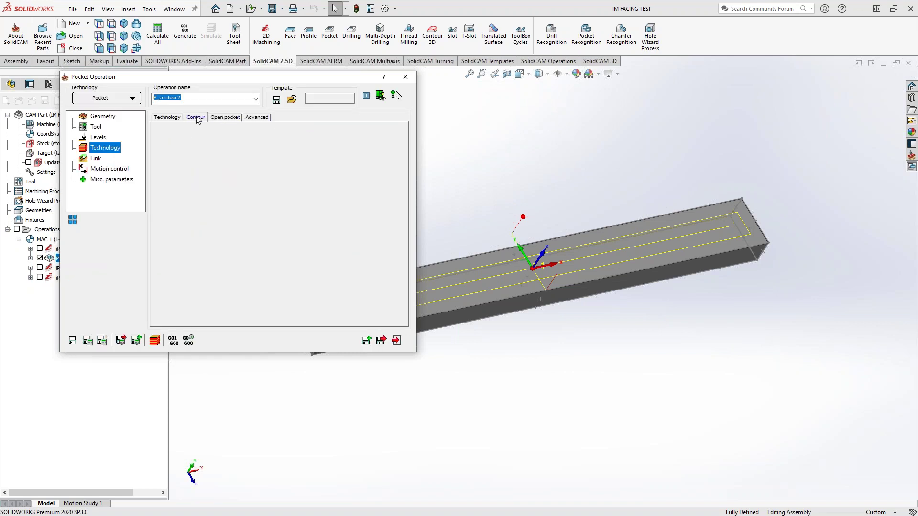
Set the P_contour2 technology to Hatch with Fillet corners, save and calculate it, and close the operation
left_click(169, 118)
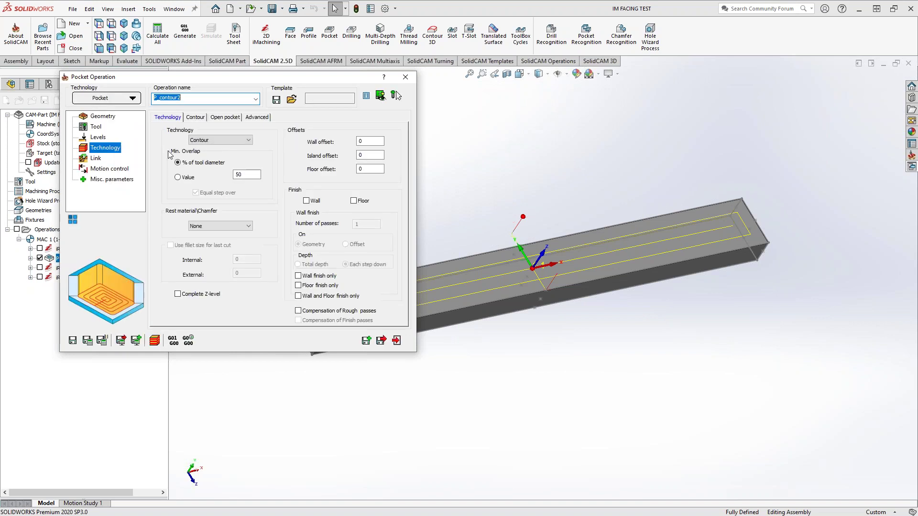
left_click(215, 140)
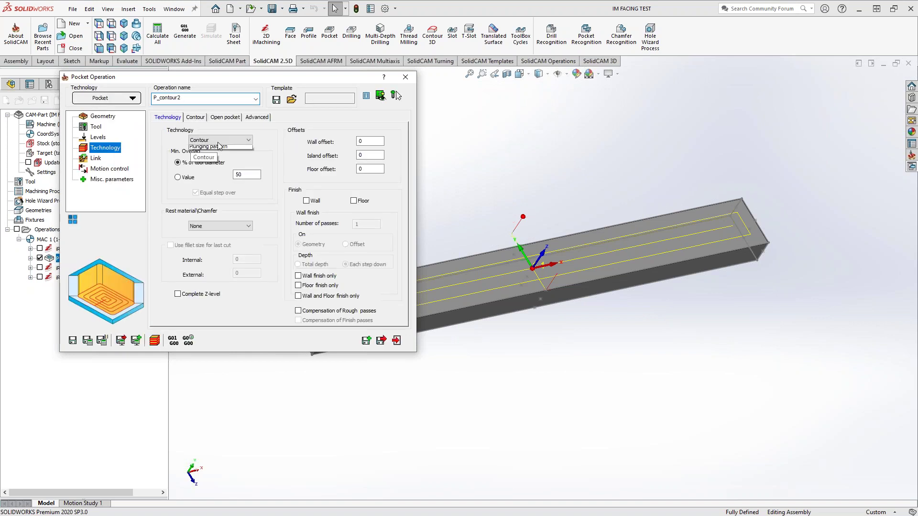
left_click(218, 148)
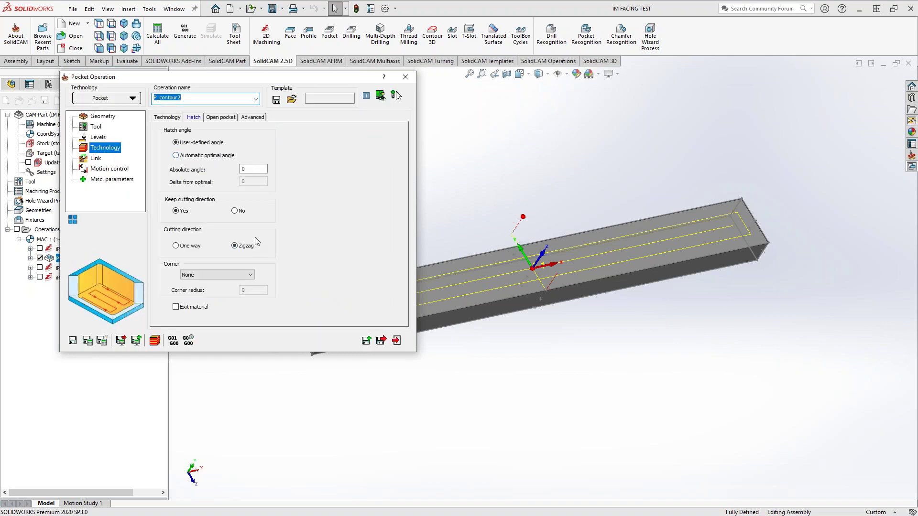
left_click(203, 275)
left_click(201, 290)
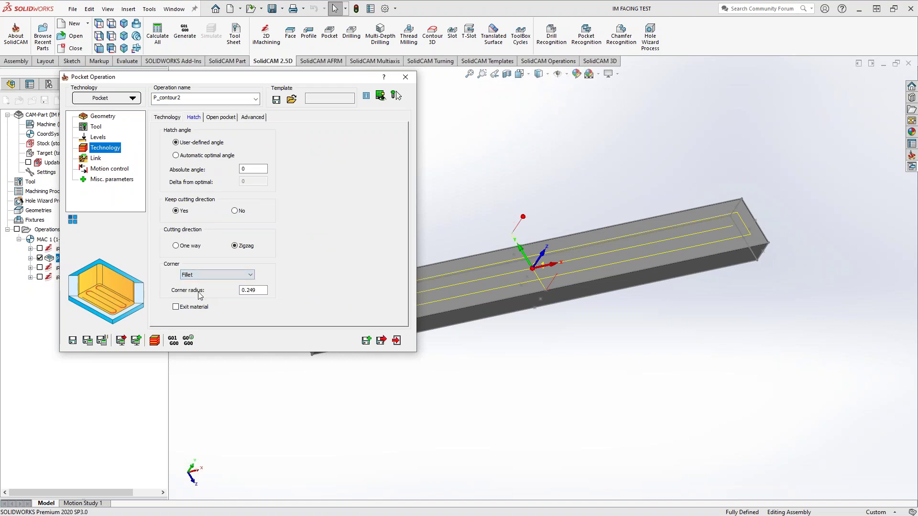
left_click(93, 341)
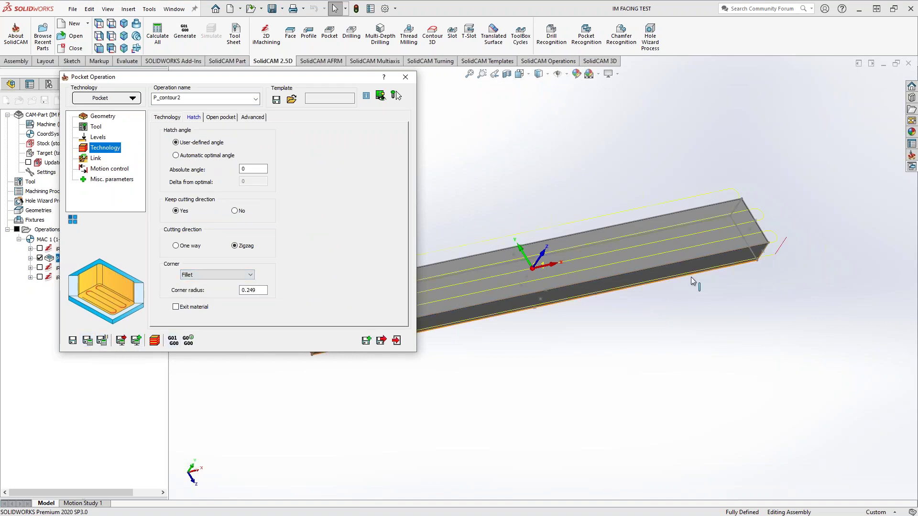
double_click(349, 81)
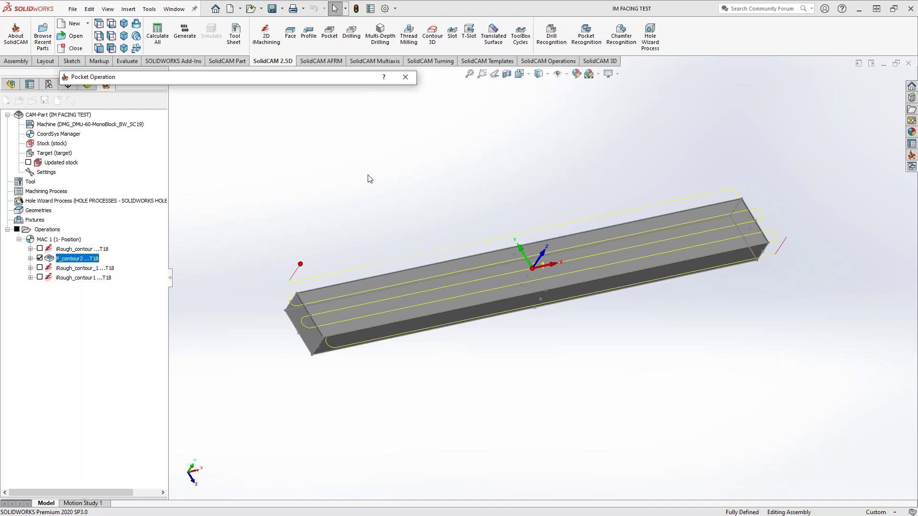
left_click(405, 77)
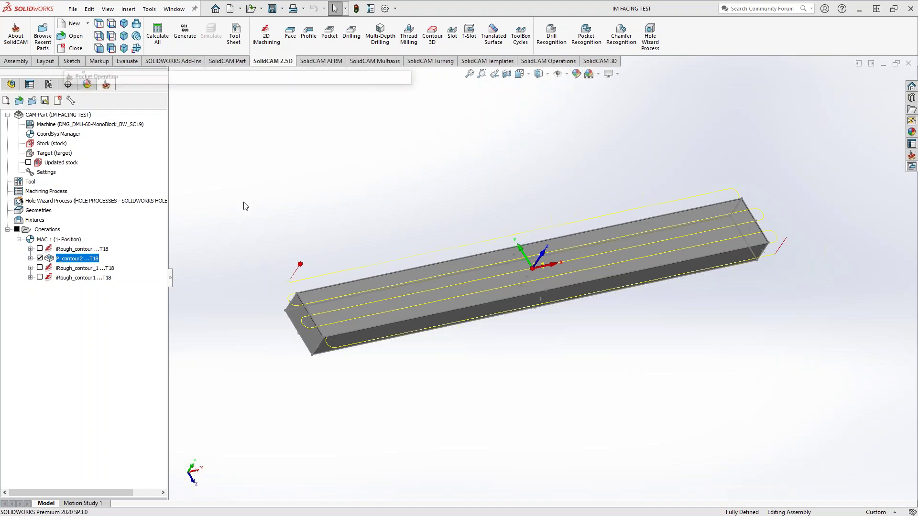
Open the iRough_contour operation and review its wizard cutting conditions and its assigned tool
left_click(105, 249)
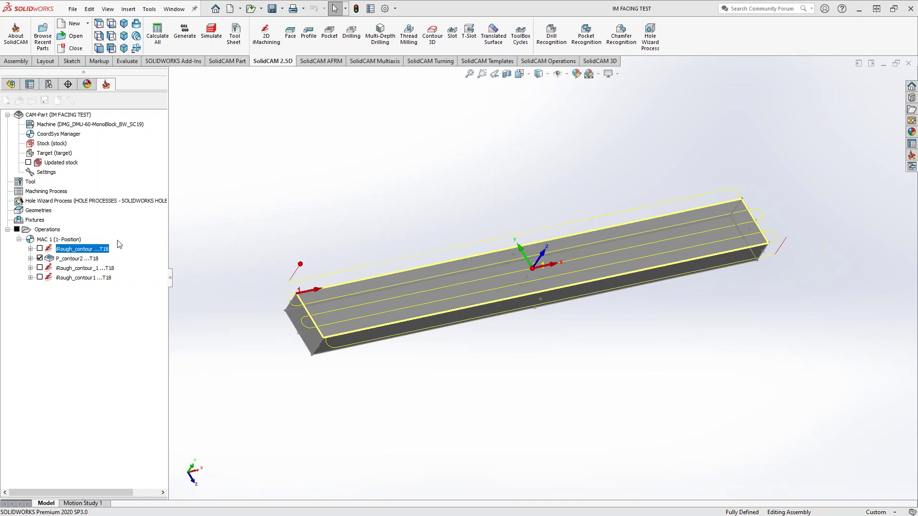
double_click(100, 250)
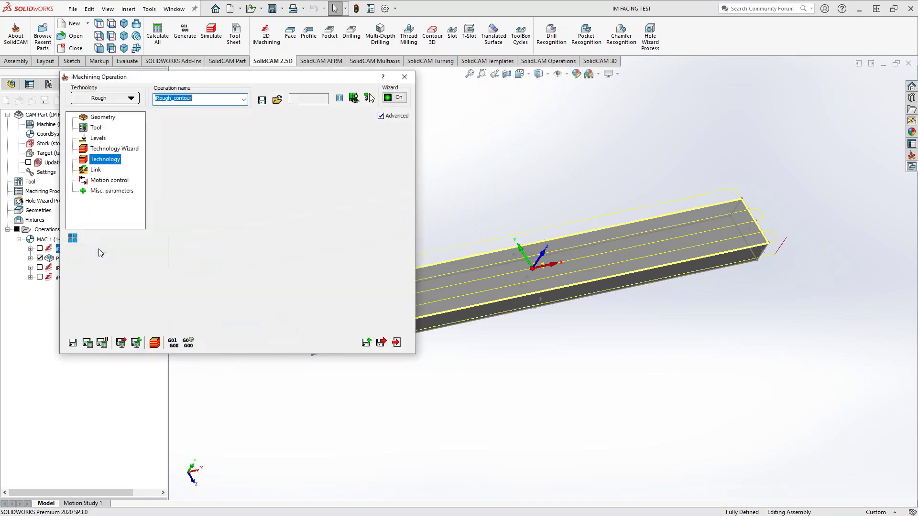
left_click(115, 149)
left_click_drag(301, 78, 569, 95)
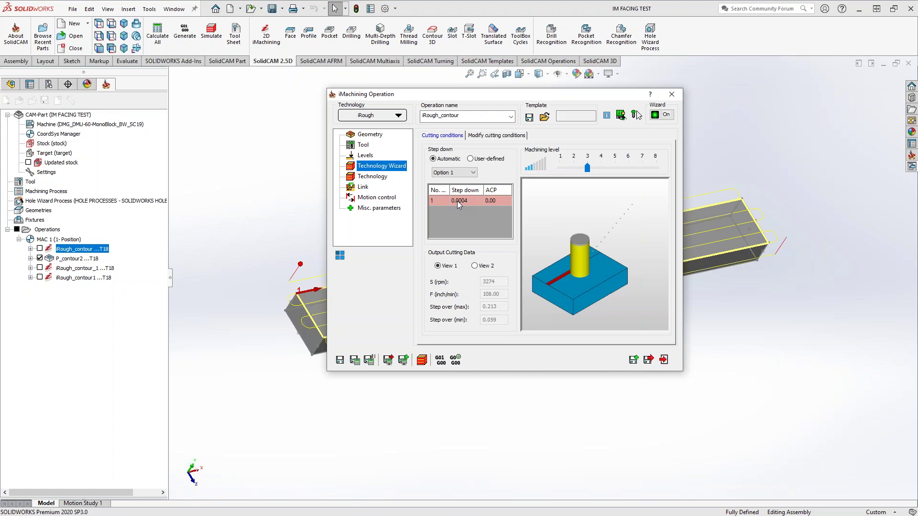
left_click(363, 145)
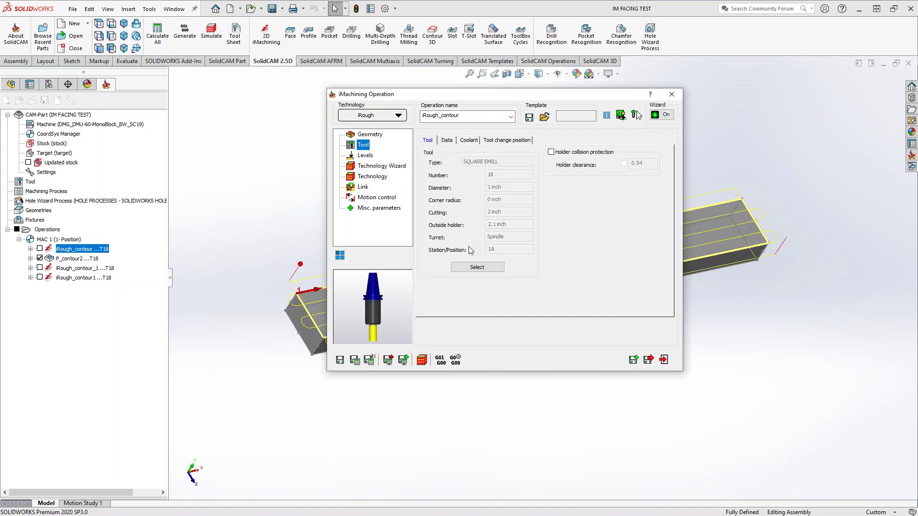
left_click(365, 166)
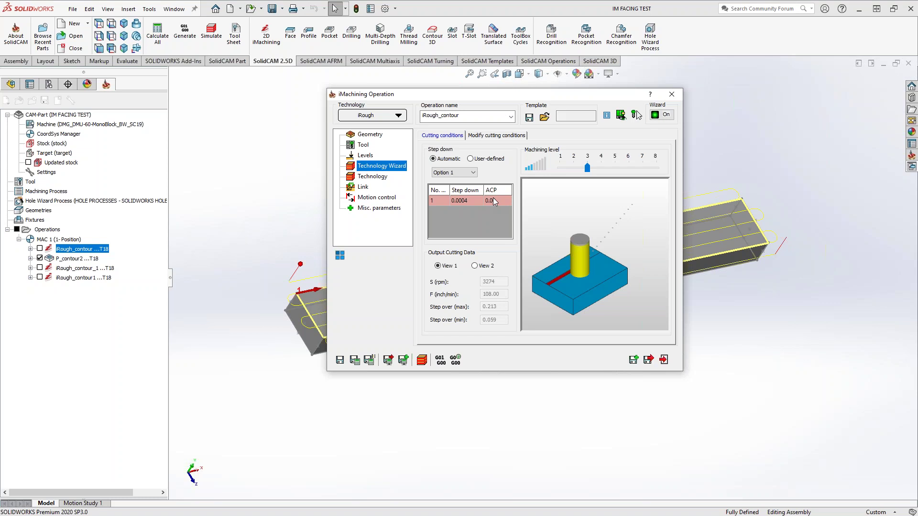
Set the iRough_contour pocket depth to 0.025, save and calculate the operation, and check its cutting conditions
left_click(366, 157)
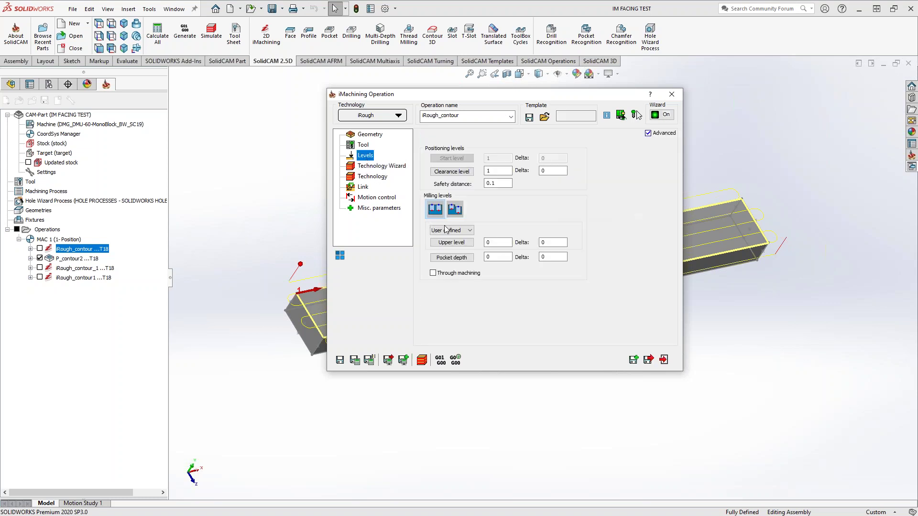
left_click(492, 258)
type(".025")
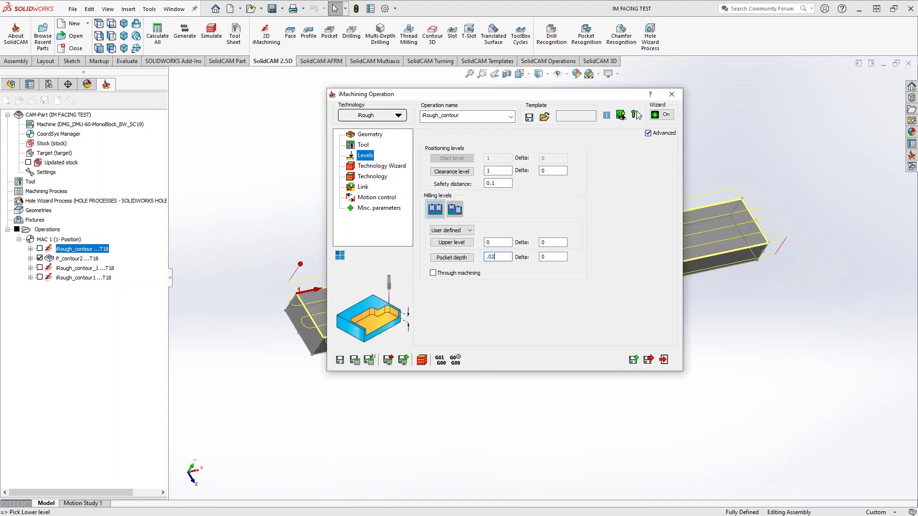
left_click(354, 360)
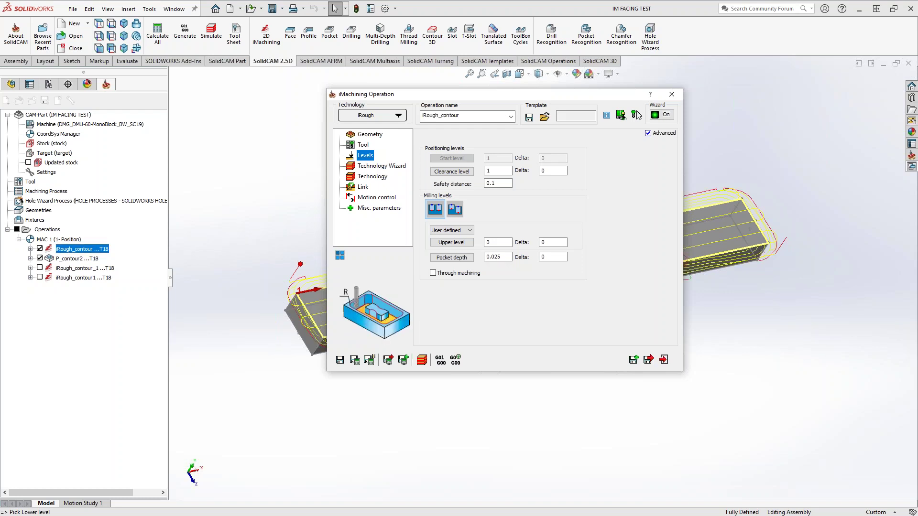
left_click(385, 166)
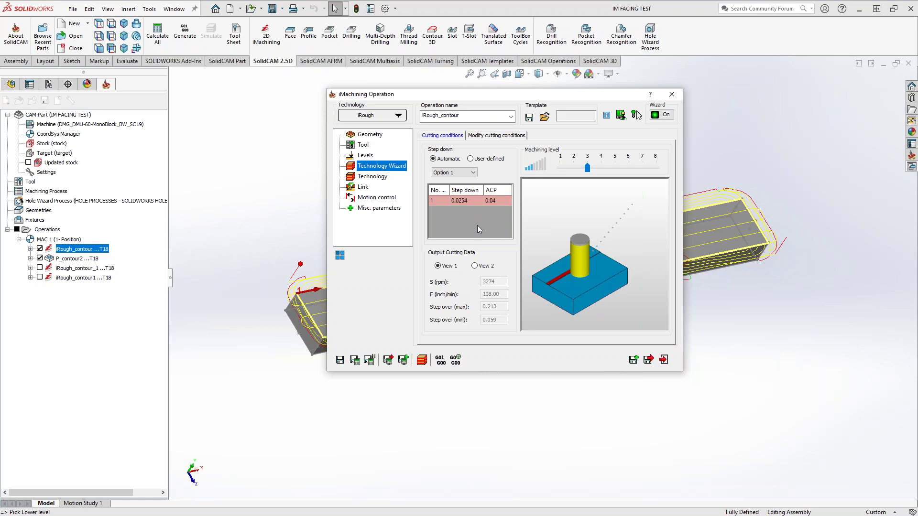
Review the iData of tool 18, copy the tool and assign the copy to the iRough_contour operation
left_click(362, 145)
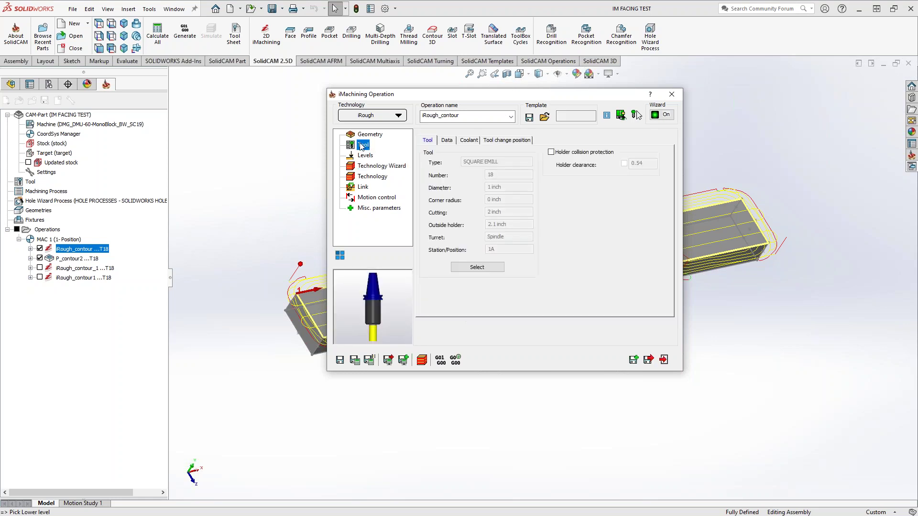
left_click(476, 267)
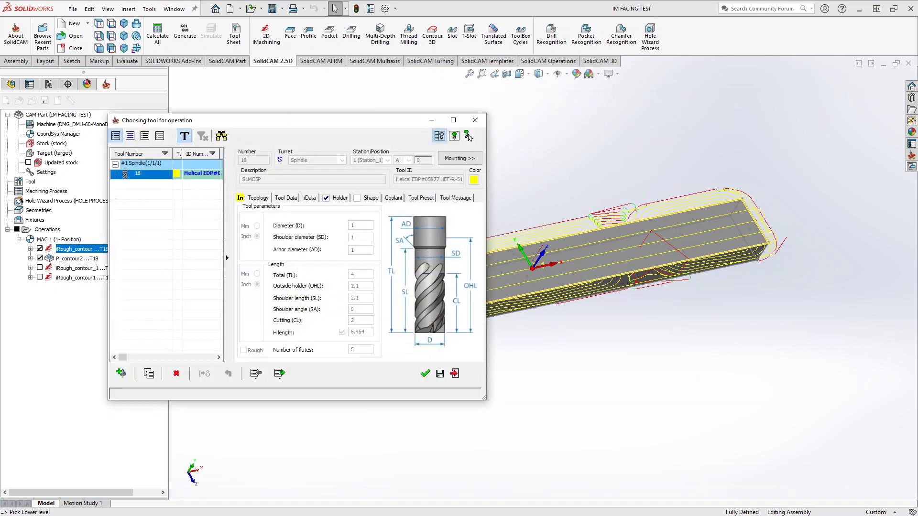
left_click(312, 198)
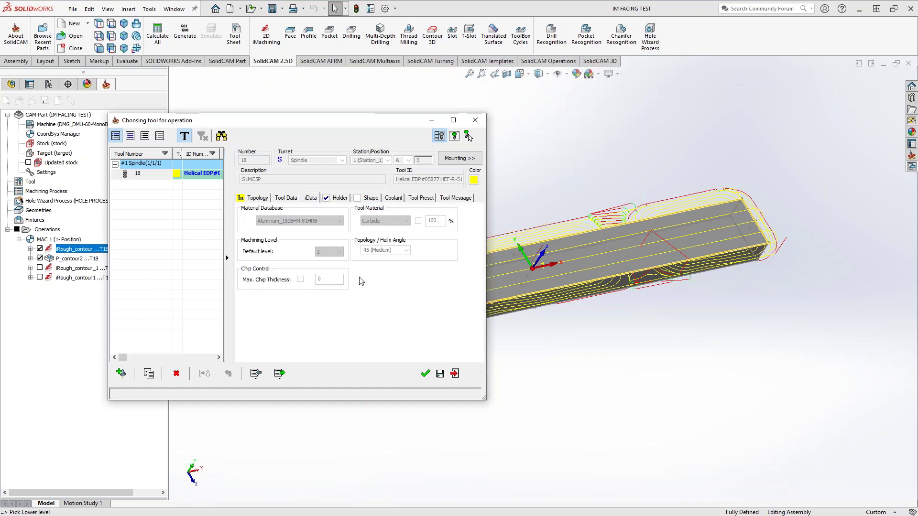
left_click_drag(339, 123, 512, 130)
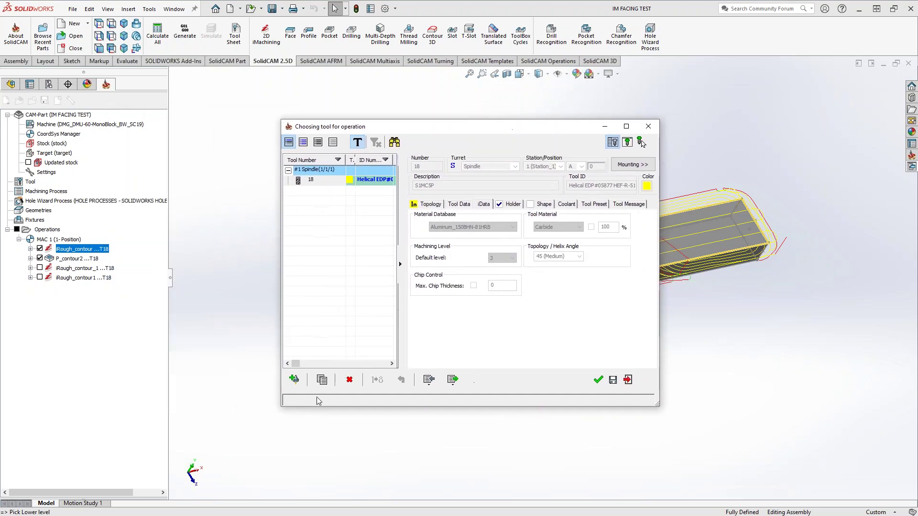
double_click(323, 181)
right_click(323, 186)
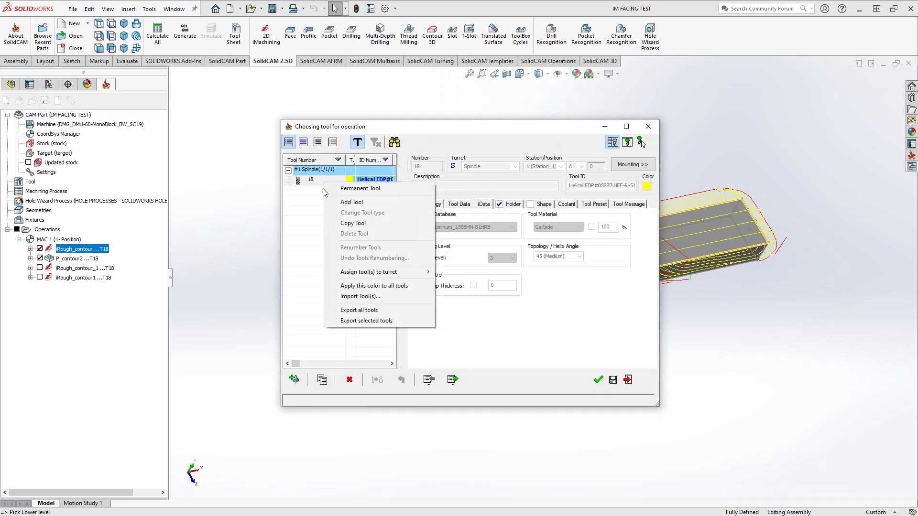
left_click(347, 223)
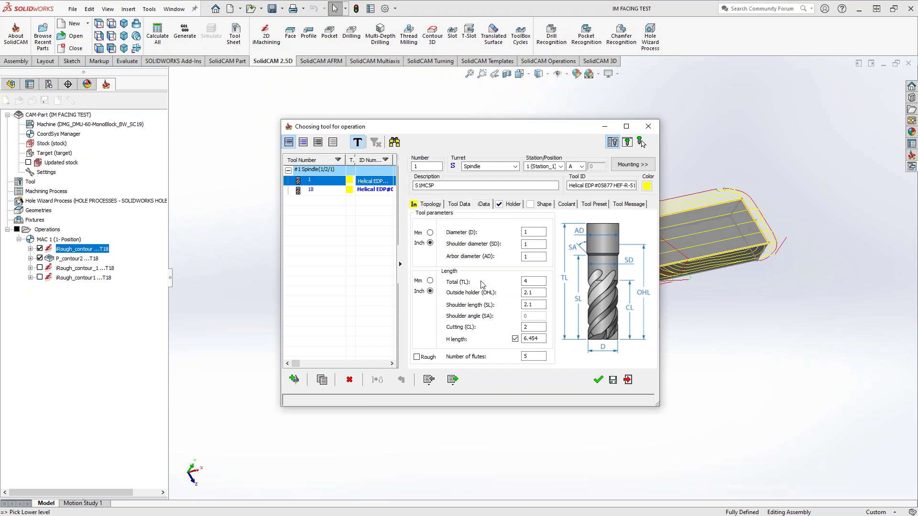
left_click(344, 192)
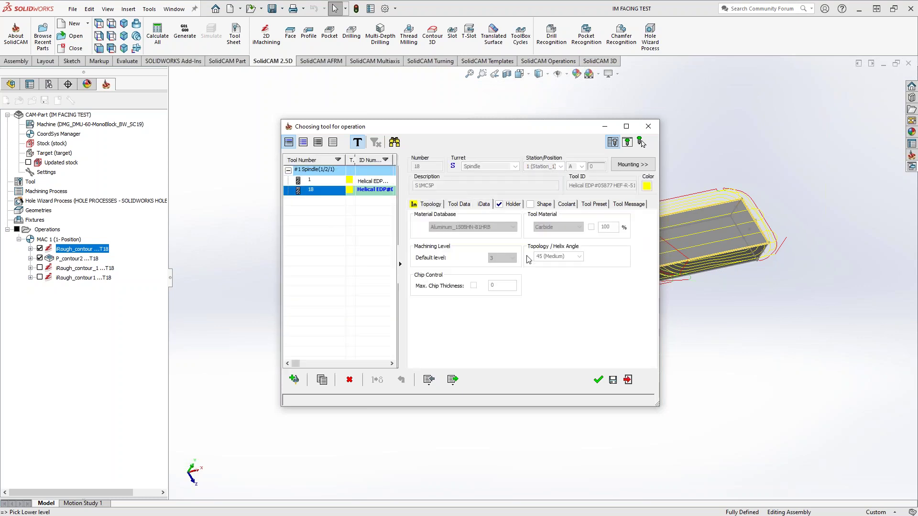
left_click(318, 182)
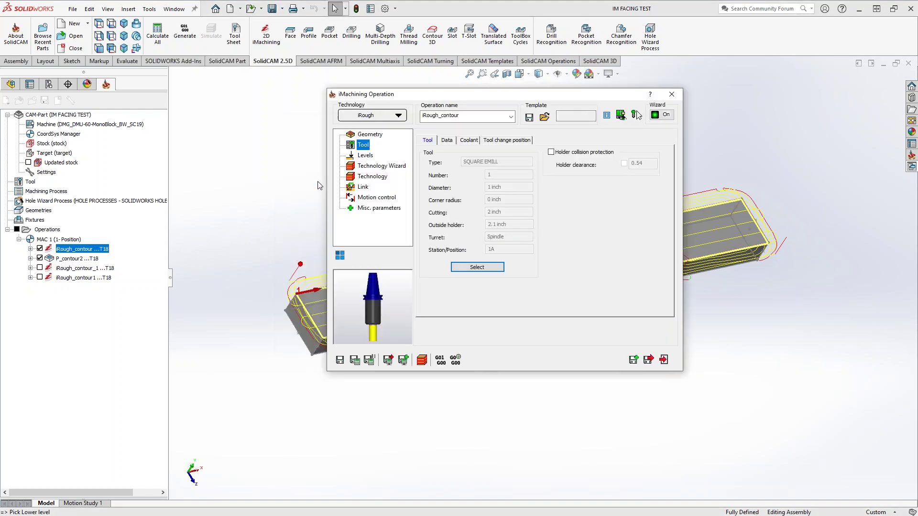
Set the copied tool's helix angle to 60 (High), confirm the tool, and check the operation's cutting conditions
left_click(472, 271)
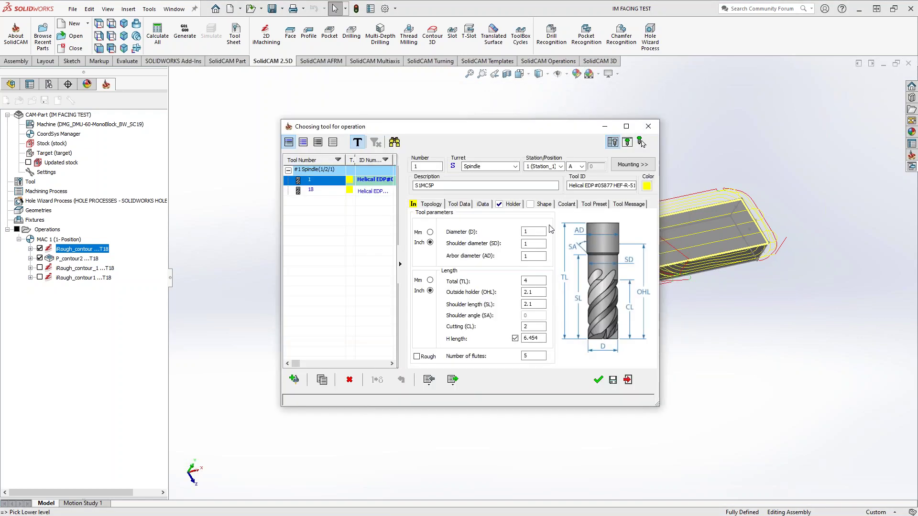
left_click(484, 205)
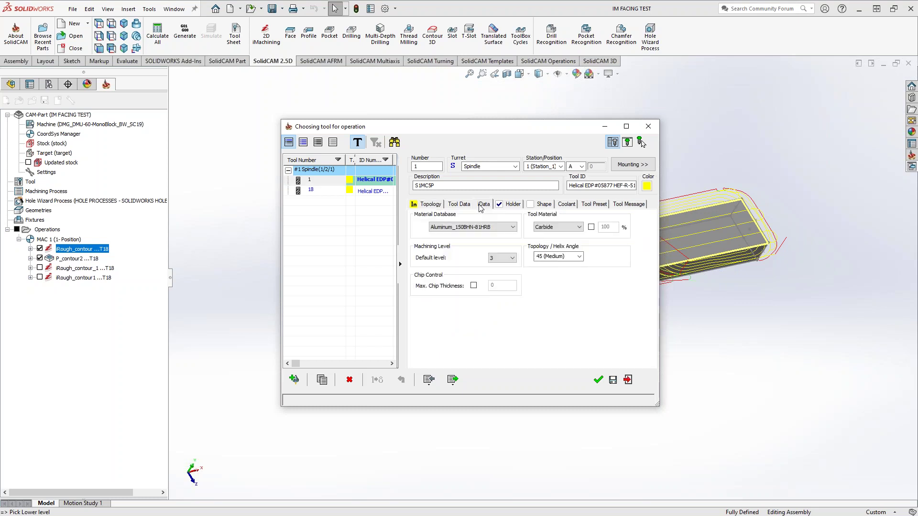
left_click(578, 257)
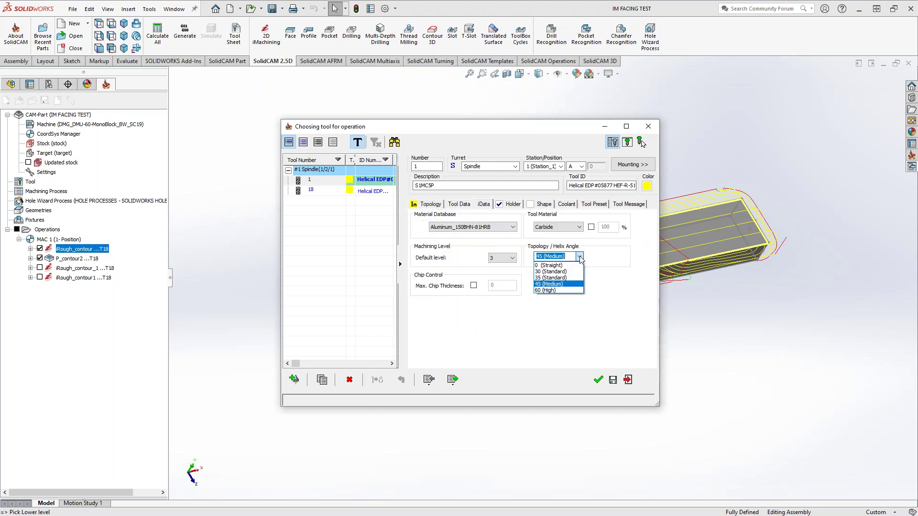
left_click(557, 290)
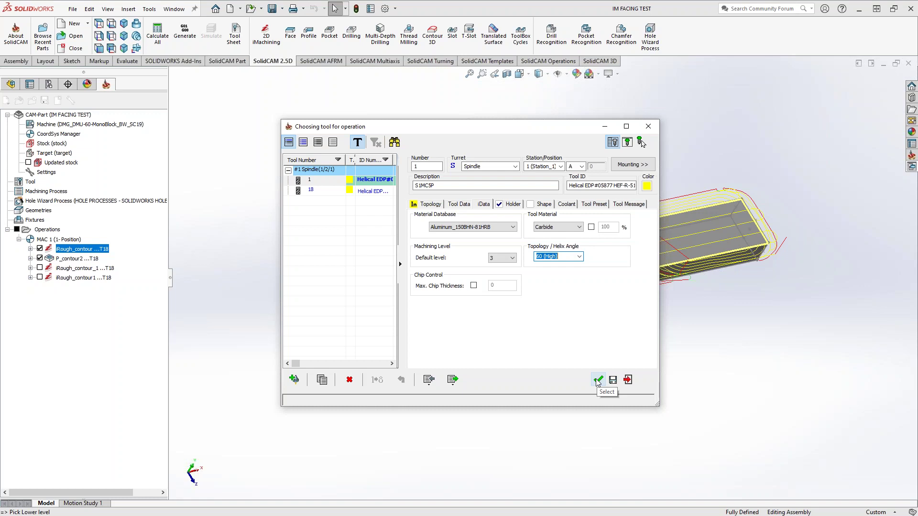
left_click(597, 381)
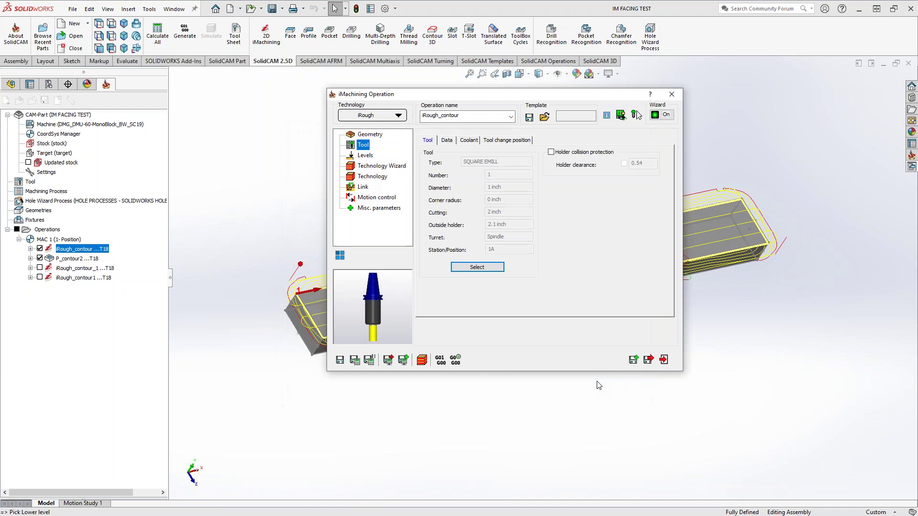
left_click(385, 168)
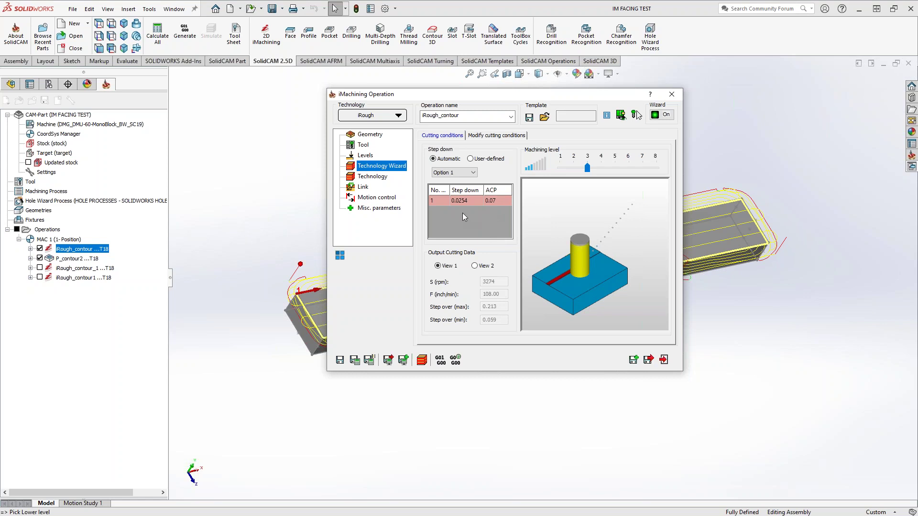
Set the number of flutes of the iRough_contour tool to 8, confirm the tool, and check the operation's cutting conditions
left_click(363, 145)
left_click(471, 268)
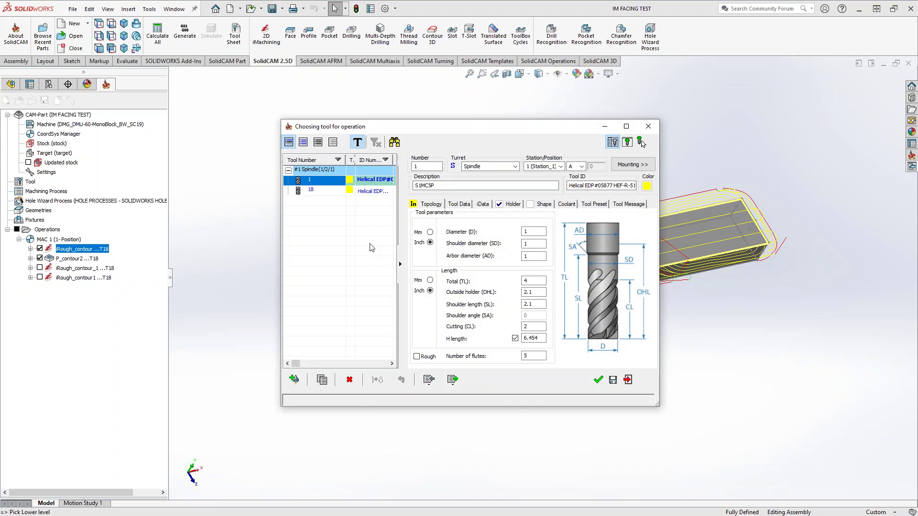
left_click(520, 359)
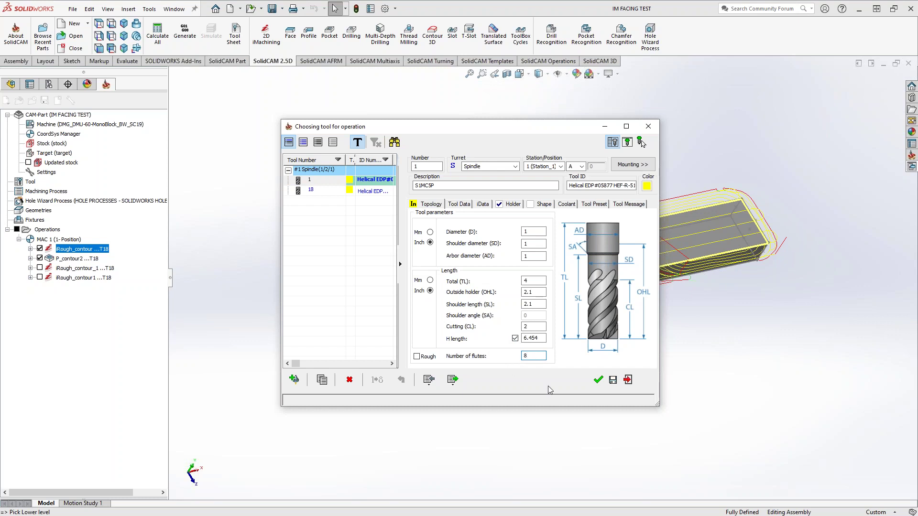
left_click(597, 379)
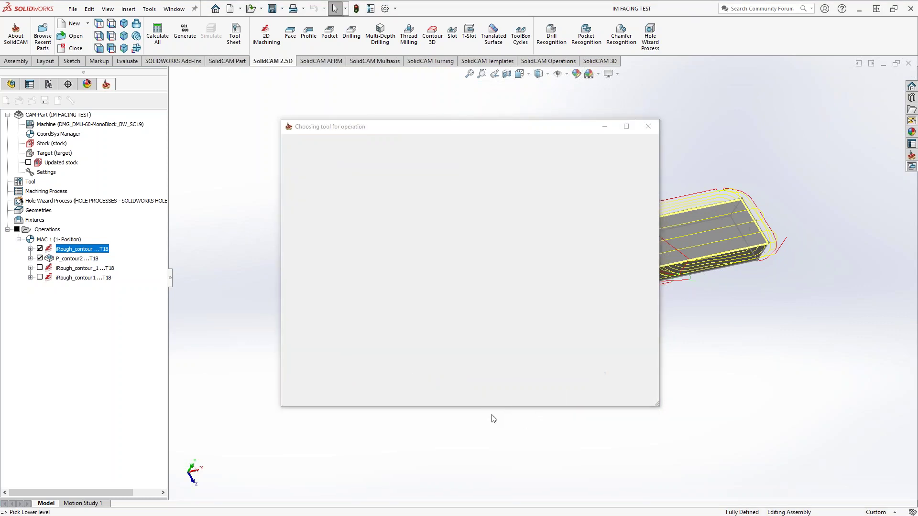
left_click(372, 166)
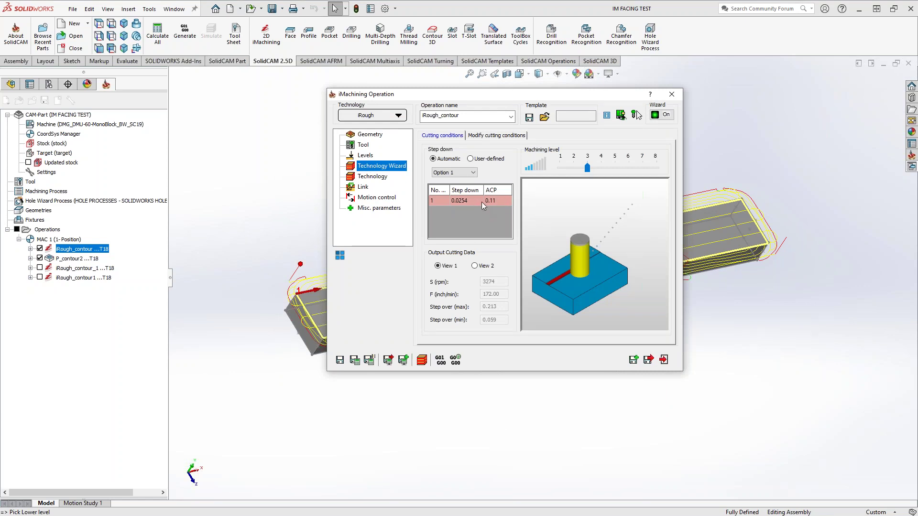
Review the topology parameters of the tool assigned to the iRough_contour operation
left_click(367, 148)
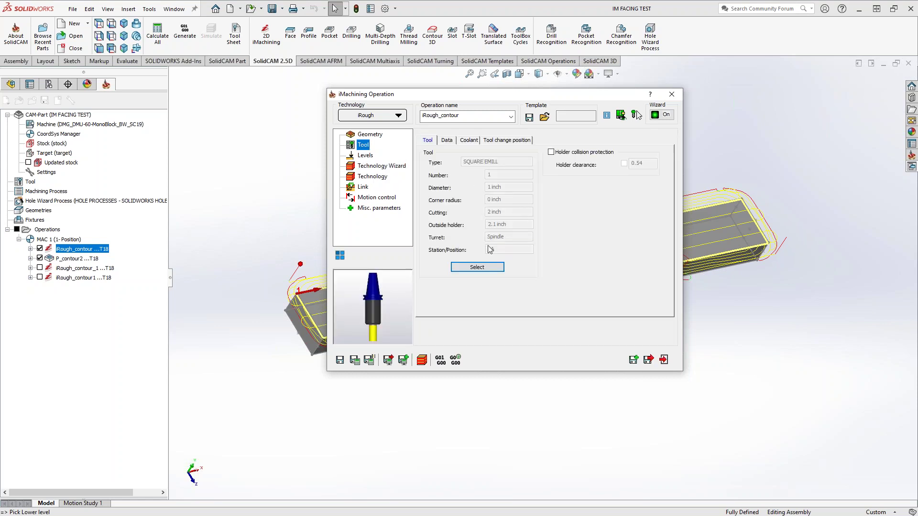
left_click(477, 269)
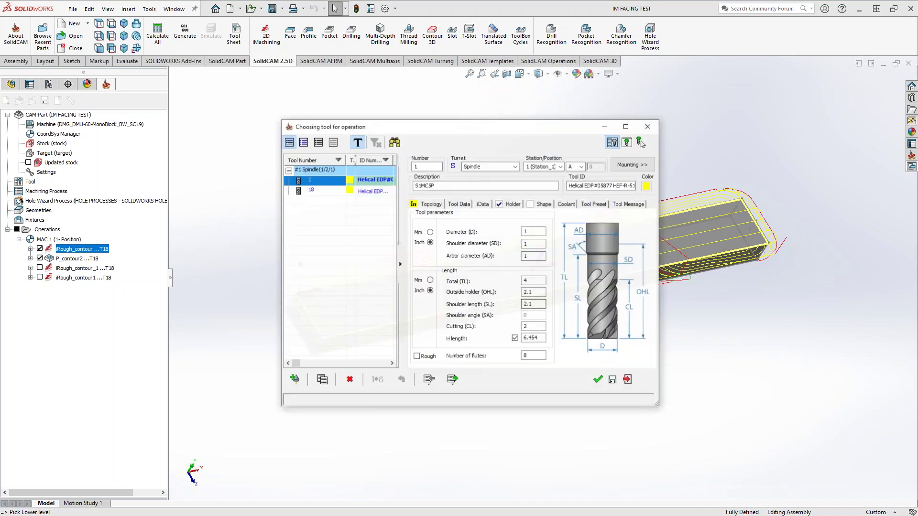
left_click(598, 380)
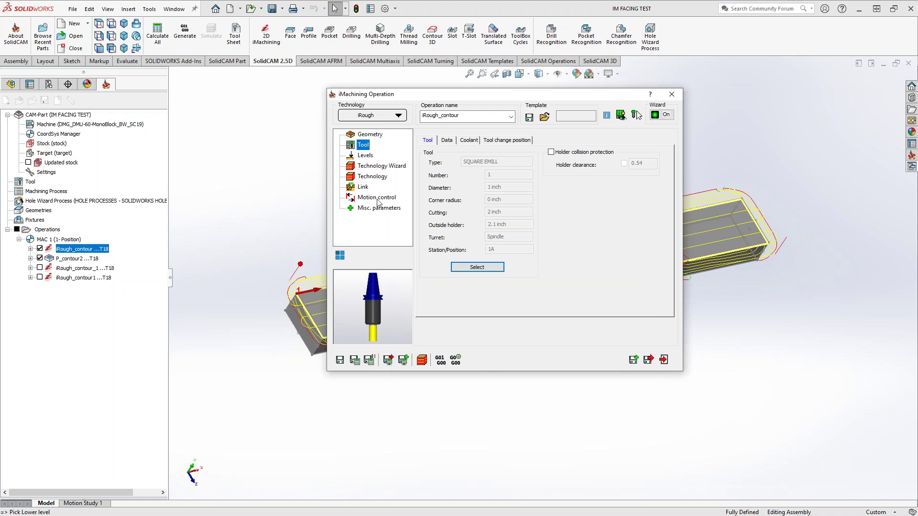
Set the iRough_contour pocket depth to 0.2, save and calculate the operation, and check its cutting conditions
left_click(365, 155)
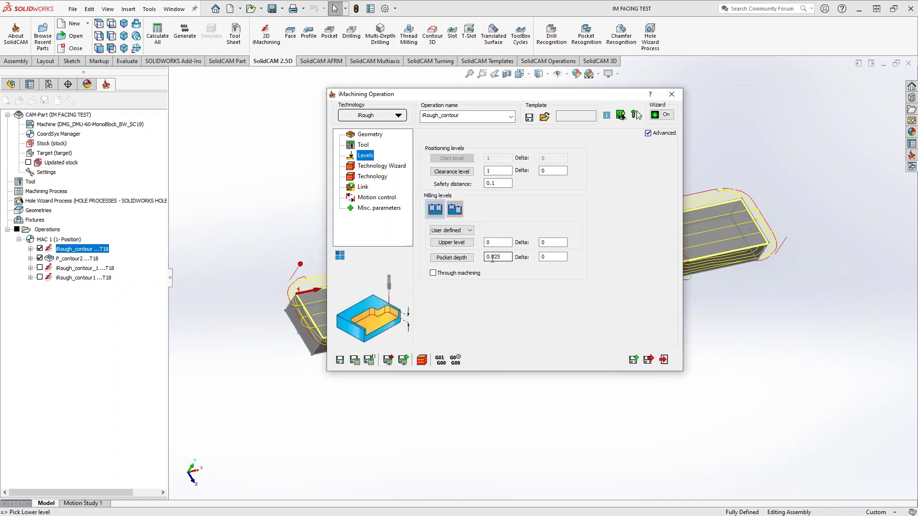
left_click_drag(492, 257, 530, 258)
type("2")
left_click(354, 362)
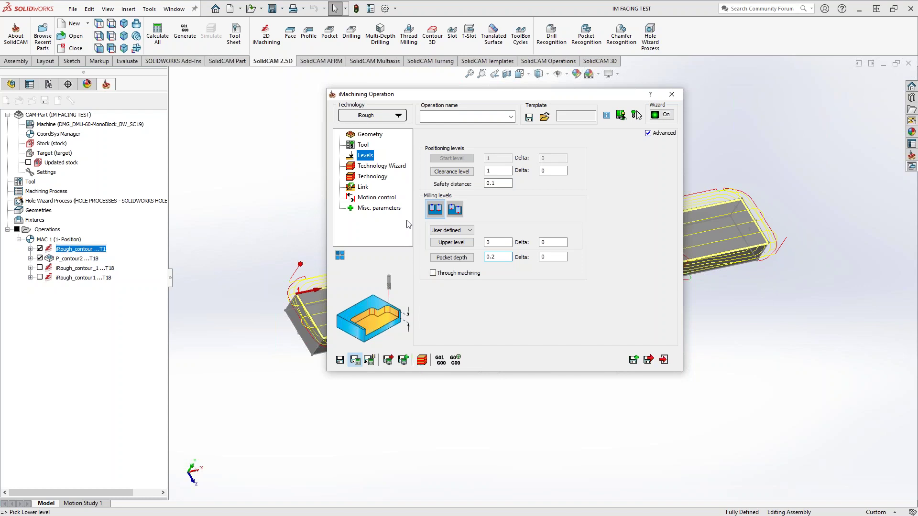
left_click(397, 167)
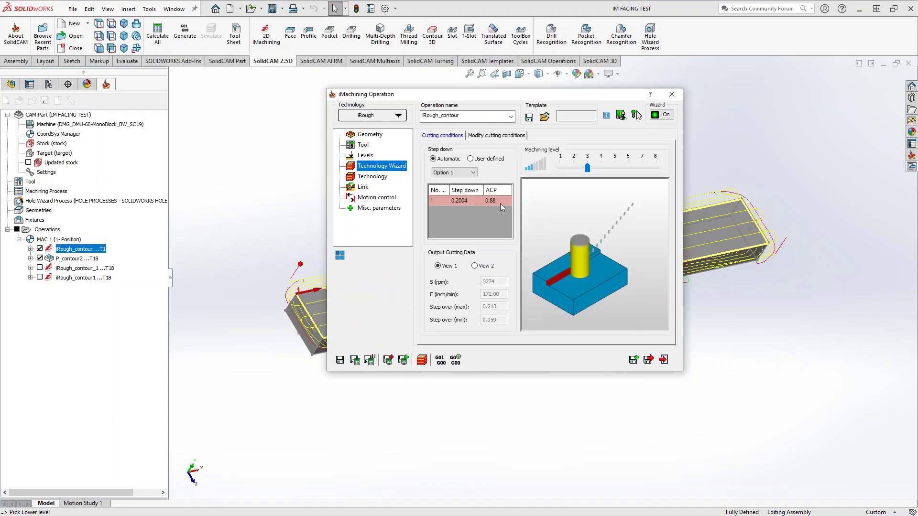
Set the iRough_contour pocket depth to 0.5, save and calculate the operation, and check its cutting conditions
left_click(362, 147)
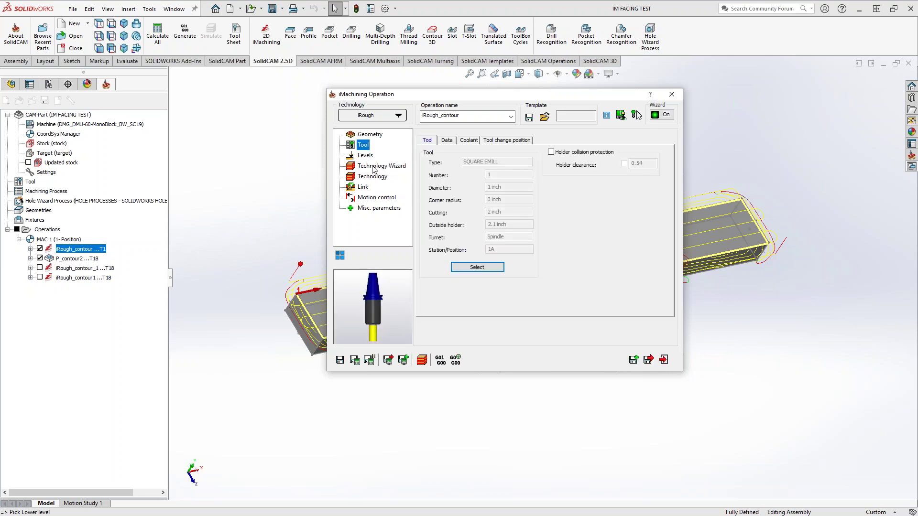
left_click(364, 156)
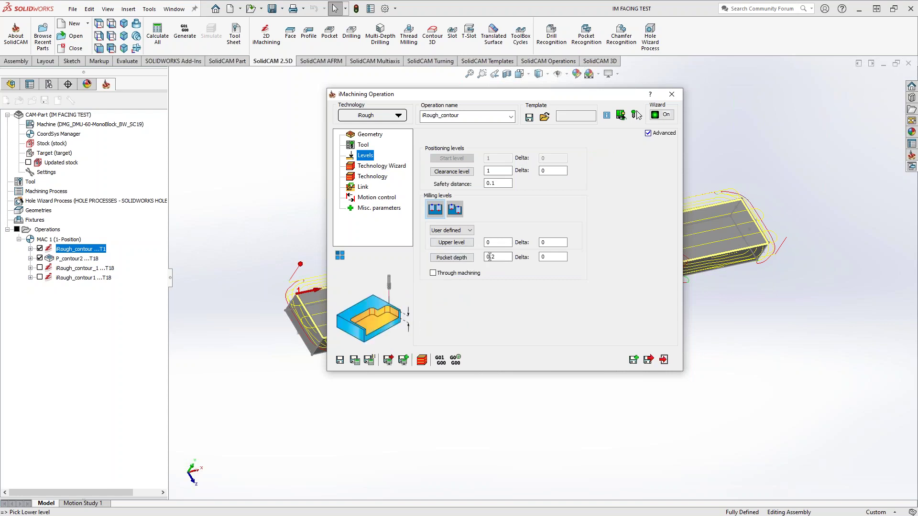
type(".5")
left_click(354, 360)
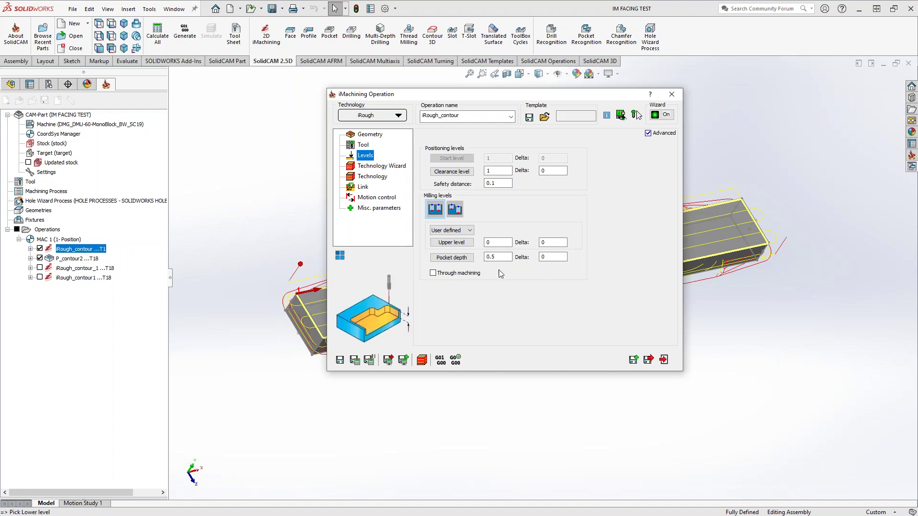
left_click(385, 167)
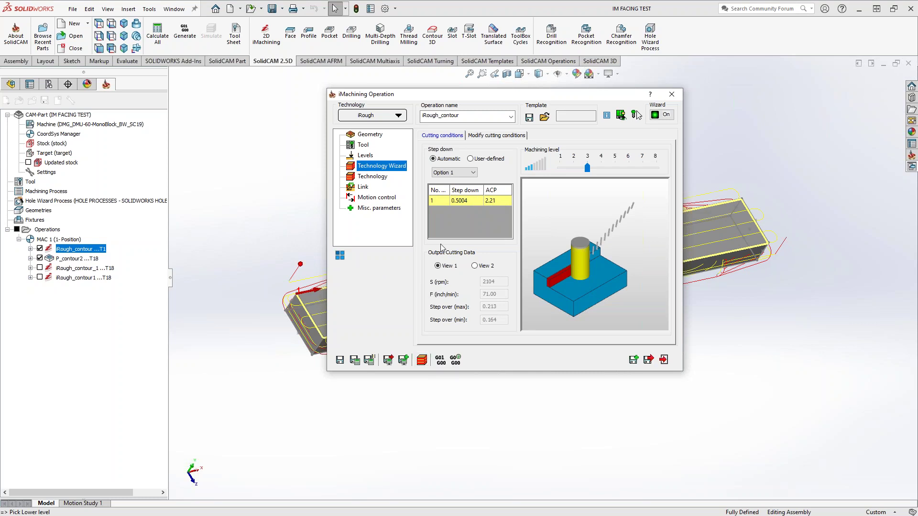
Set the assigned tool's number of flutes to 16, confirm the tool, and check the cutting conditions
left_click(363, 145)
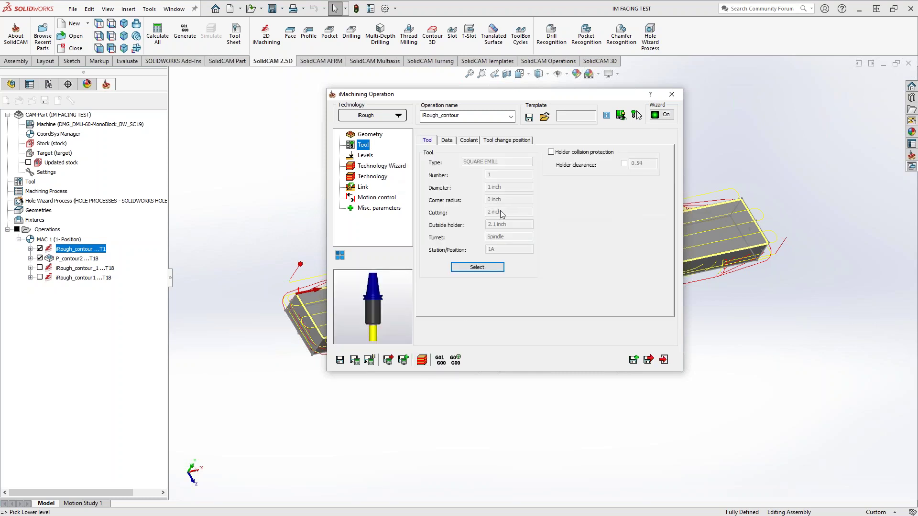
left_click(491, 271)
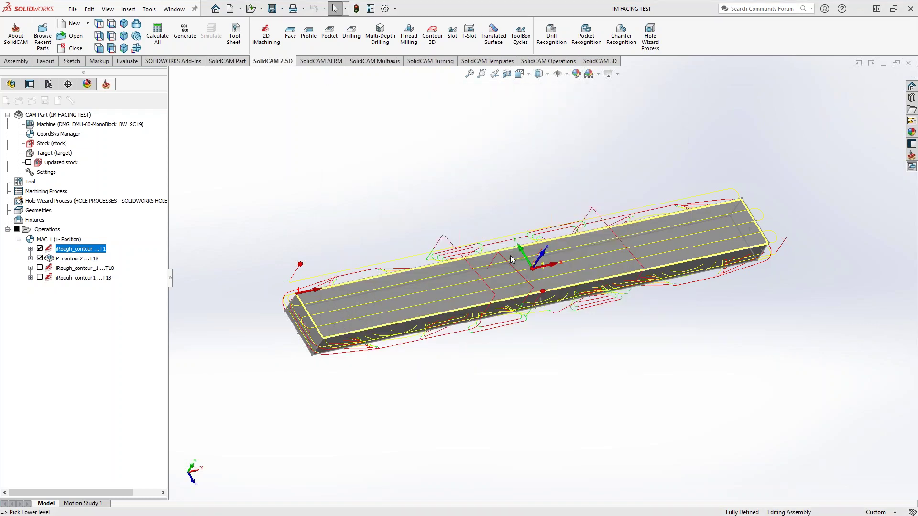
double_click(526, 356)
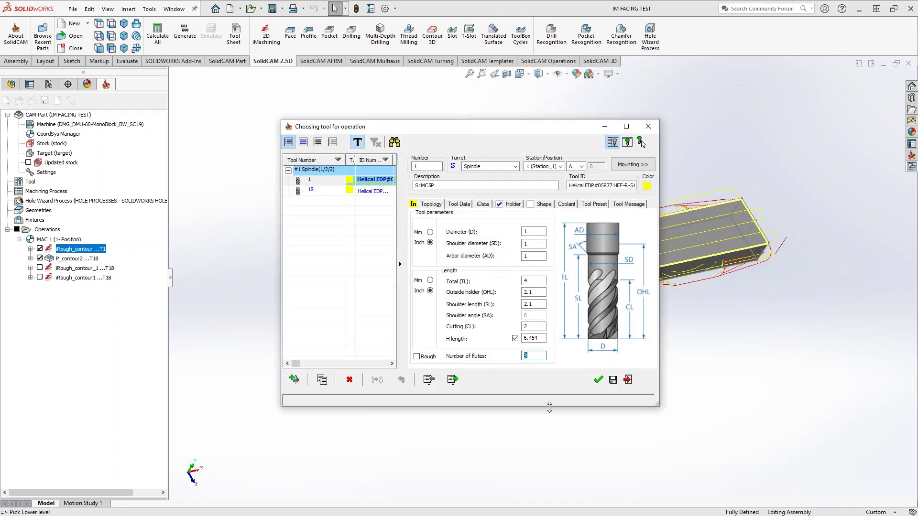
type("16")
left_click(598, 379)
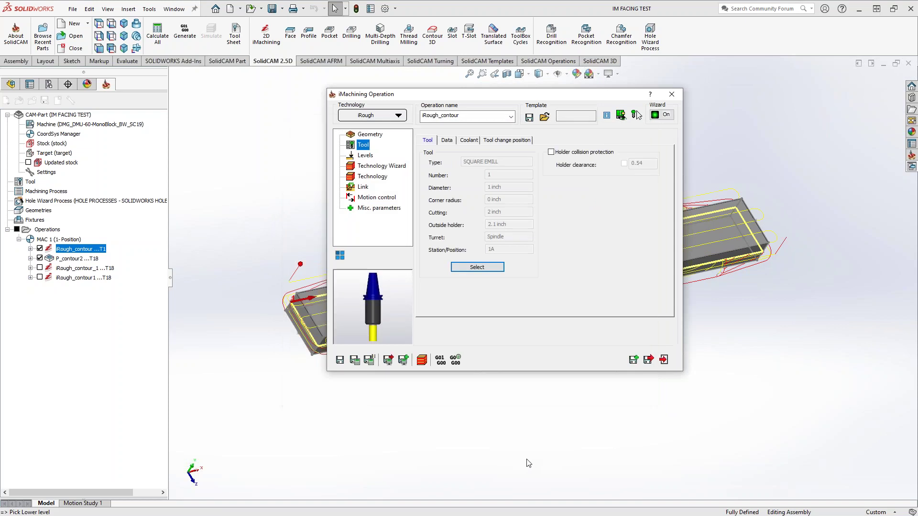
left_click(389, 166)
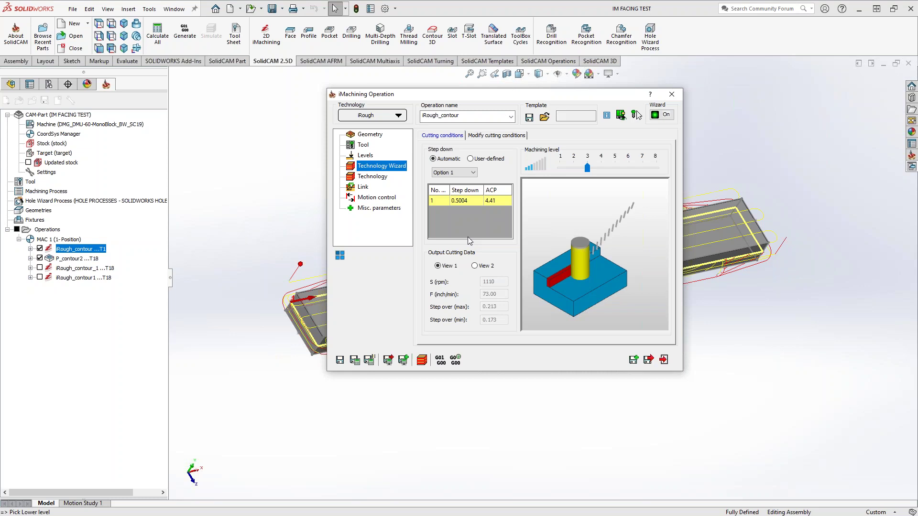
Set the iRough_contour pocket depth to 2 and examine the cutting conditions and the tool engagement preview up close
left_click(364, 157)
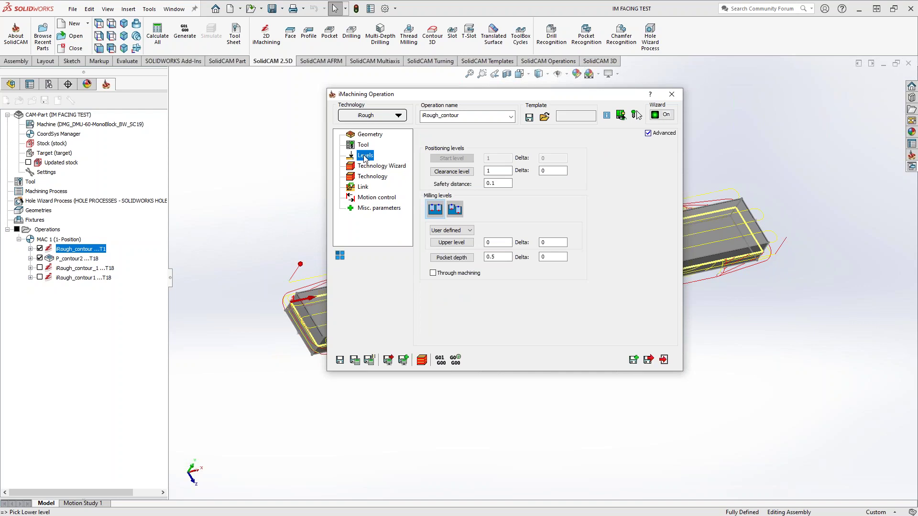
left_click(497, 257)
type("2")
left_click(383, 166)
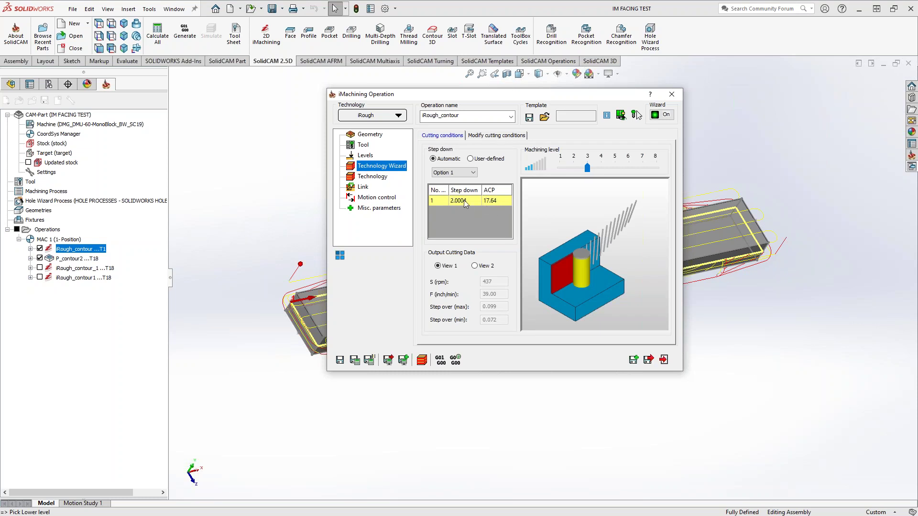
mouse_move(570, 282)
middle_mouse_down()
mouse_move(583, 254)
mouse_move(575, 272)
middle_mouse_up()
scroll(582, 260, "up", 6)
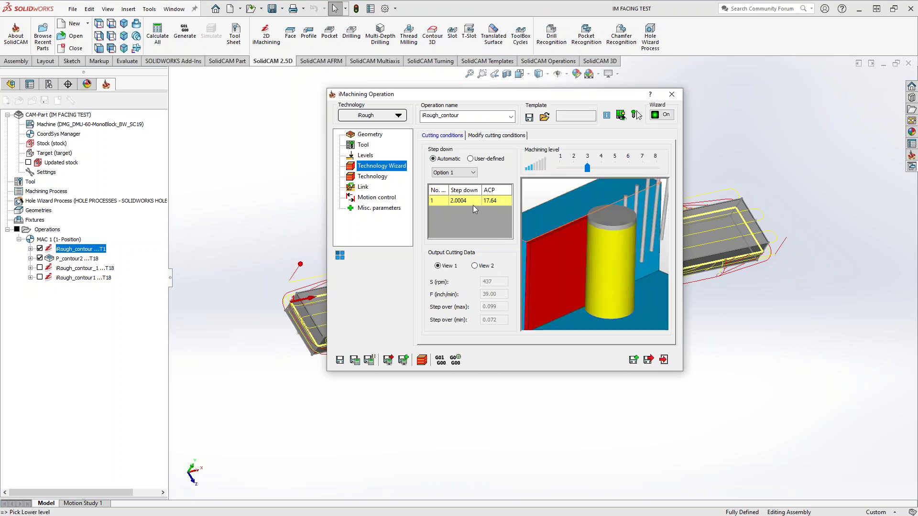
Set the assigned tool to 5 flutes and a 45 (Medium) helix angle, and check the resulting cutting conditions
left_click(365, 146)
left_click(492, 269)
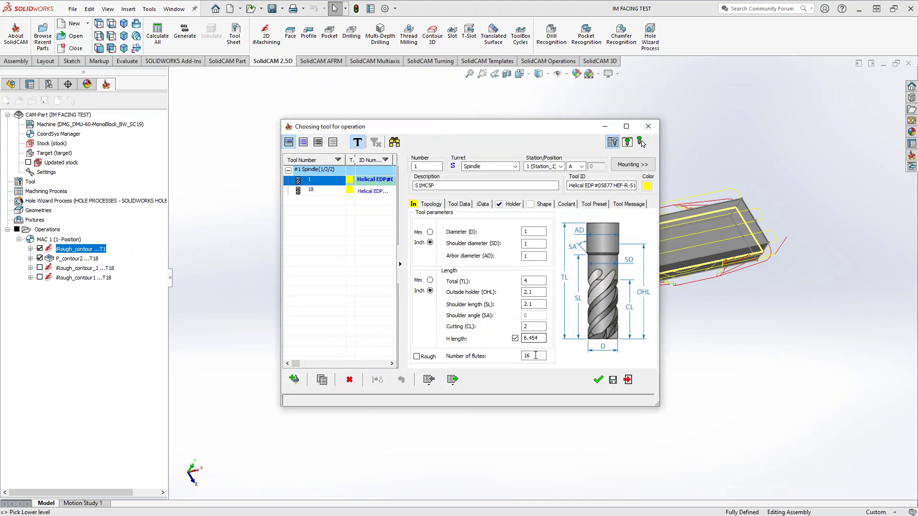
type("5")
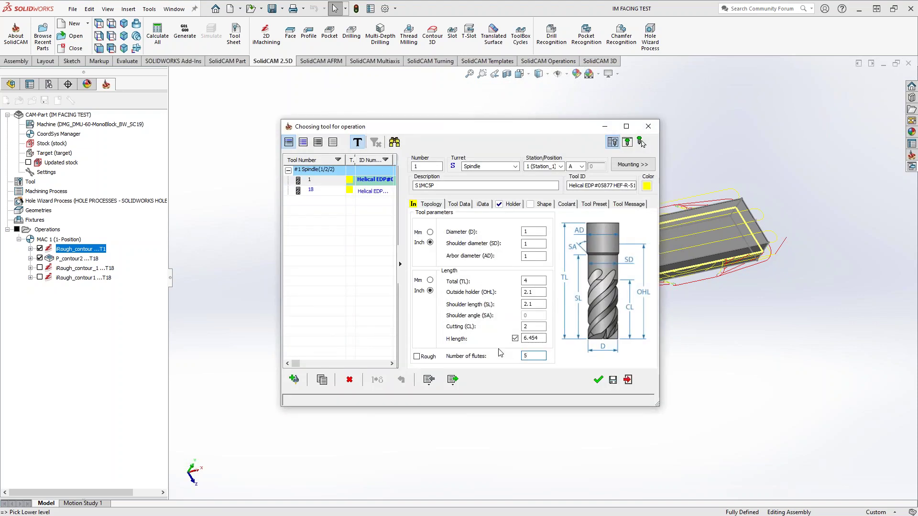
left_click(483, 204)
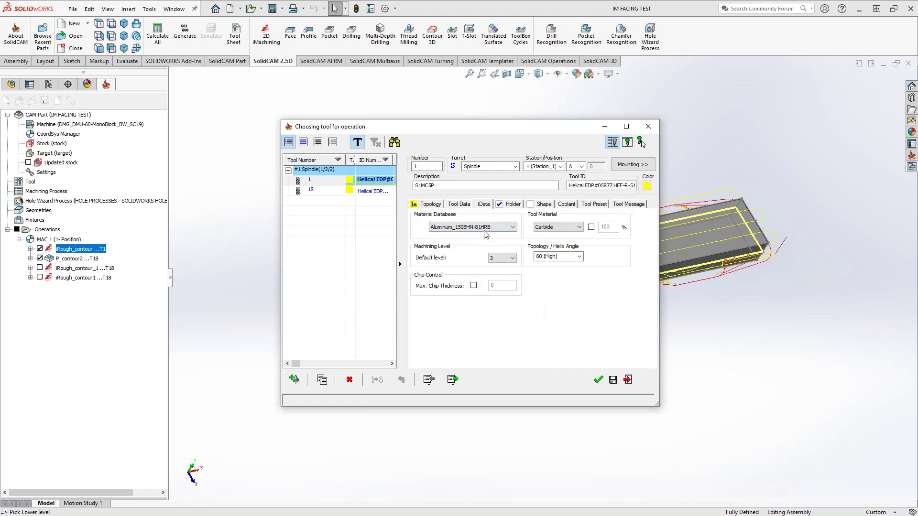
left_click(567, 258)
left_click(580, 258)
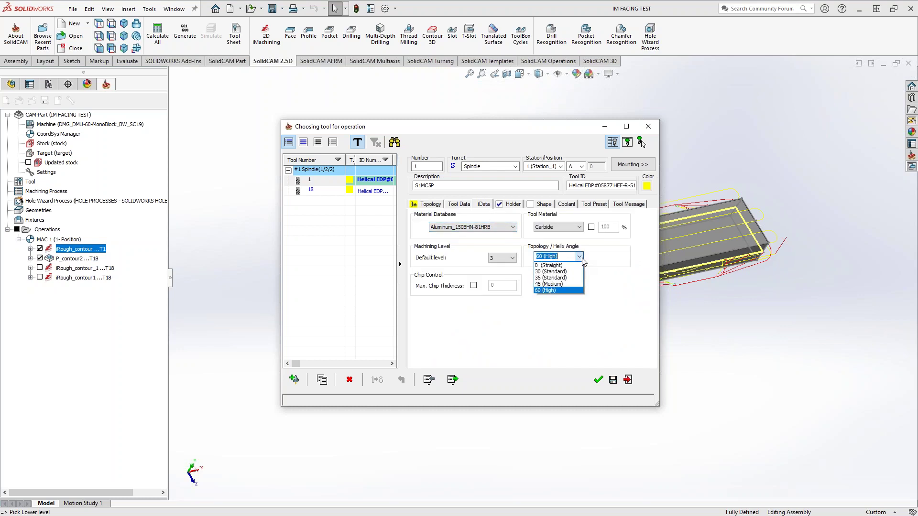
left_click(554, 284)
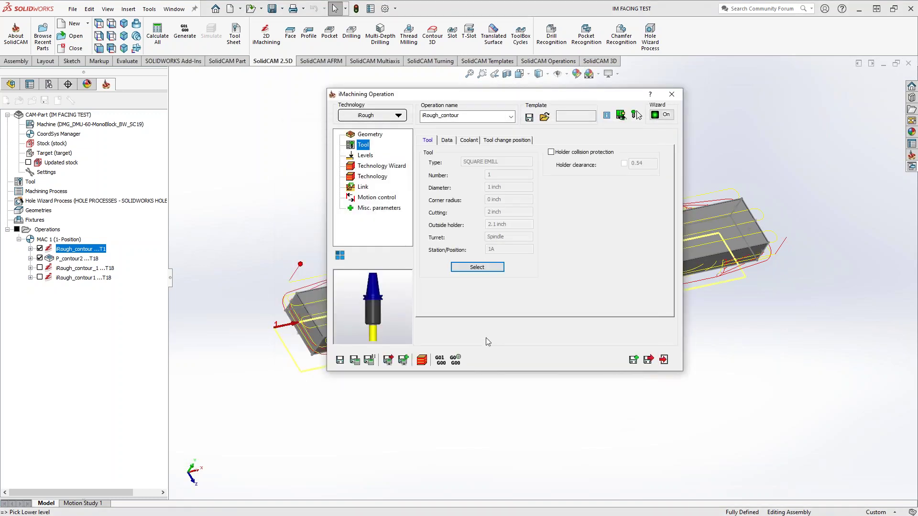
left_click(382, 165)
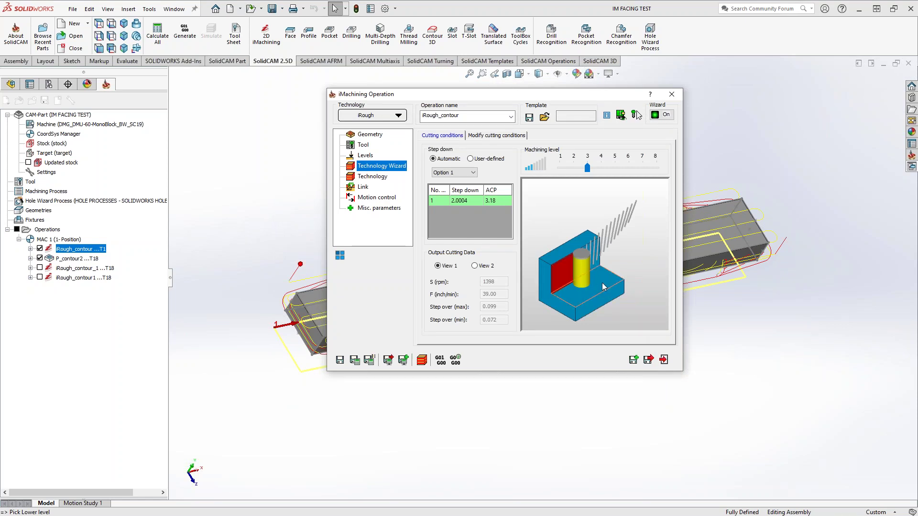
Review the topology and iData of the tool assigned to iRough_contour, including its flute count and helix angle
left_click(364, 146)
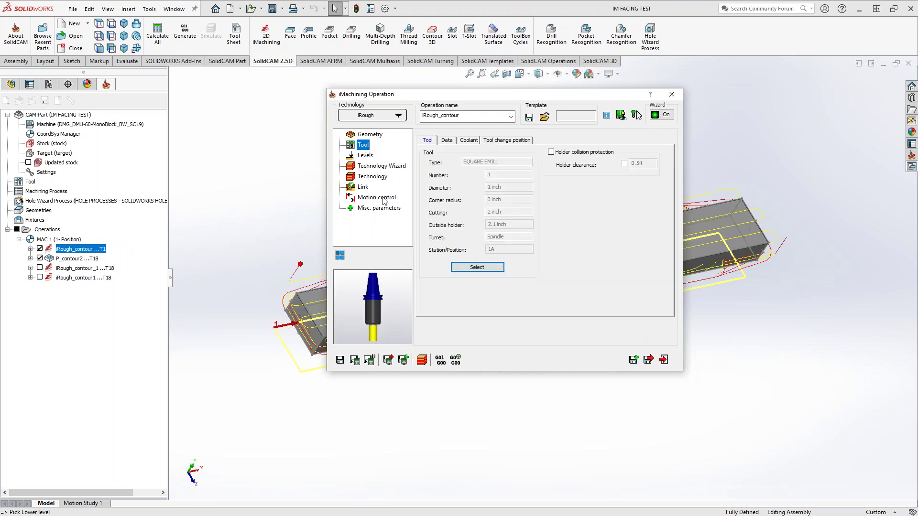
left_click(473, 269)
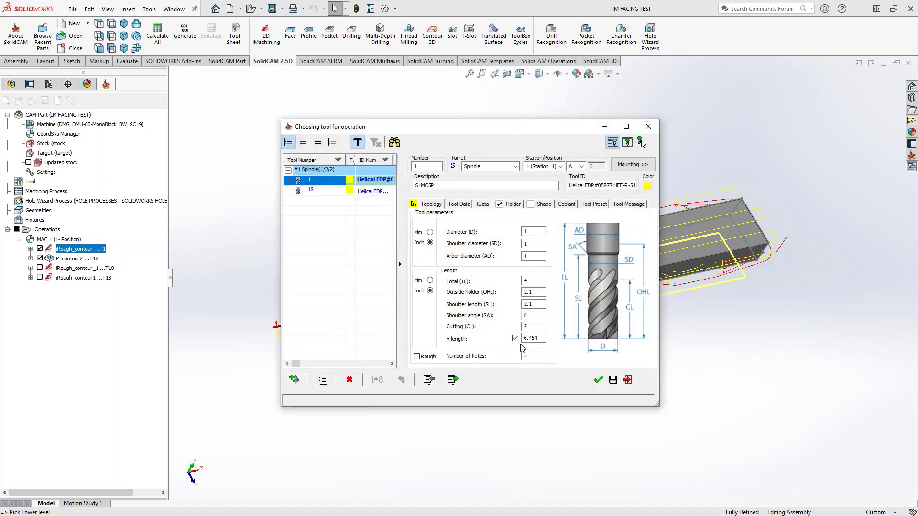
left_click(483, 204)
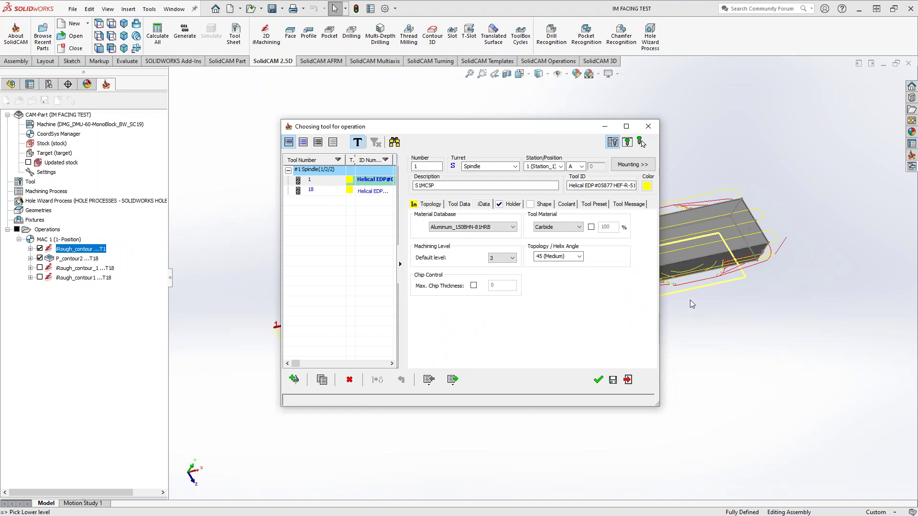
left_click(598, 379)
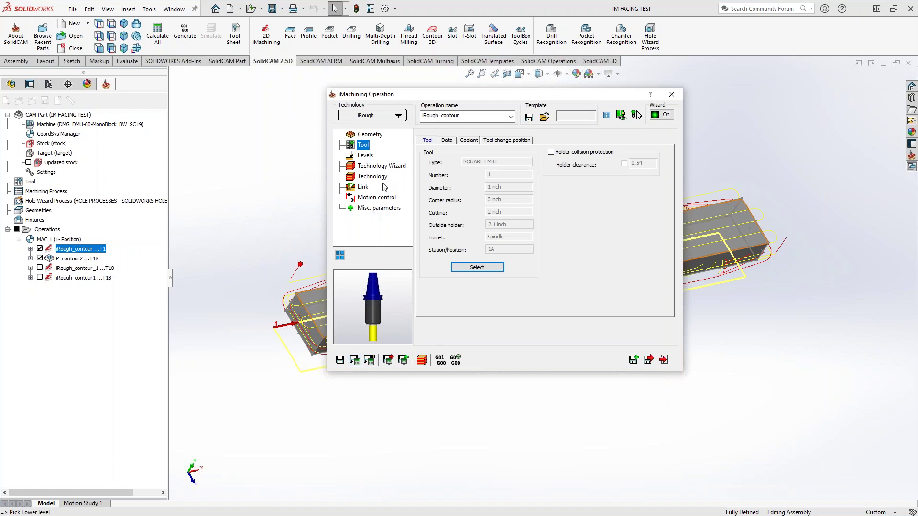
Try machining level 8 for the iRough_contour cutting conditions and return it to level 3
left_click(381, 166)
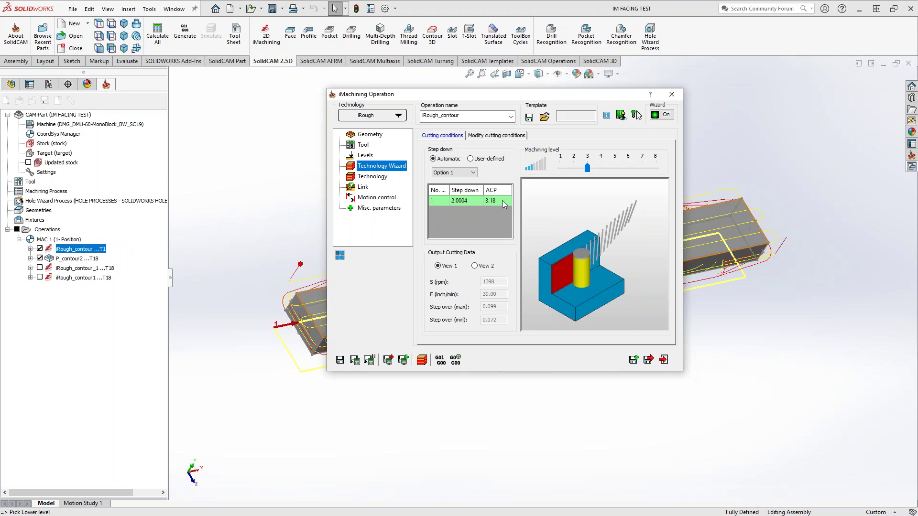
left_click_drag(599, 170, 663, 166)
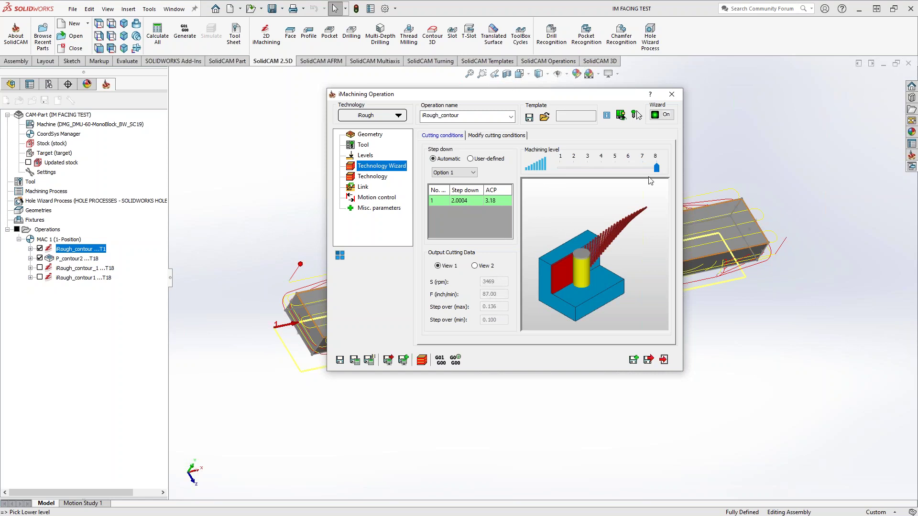
left_click_drag(656, 167, 588, 168)
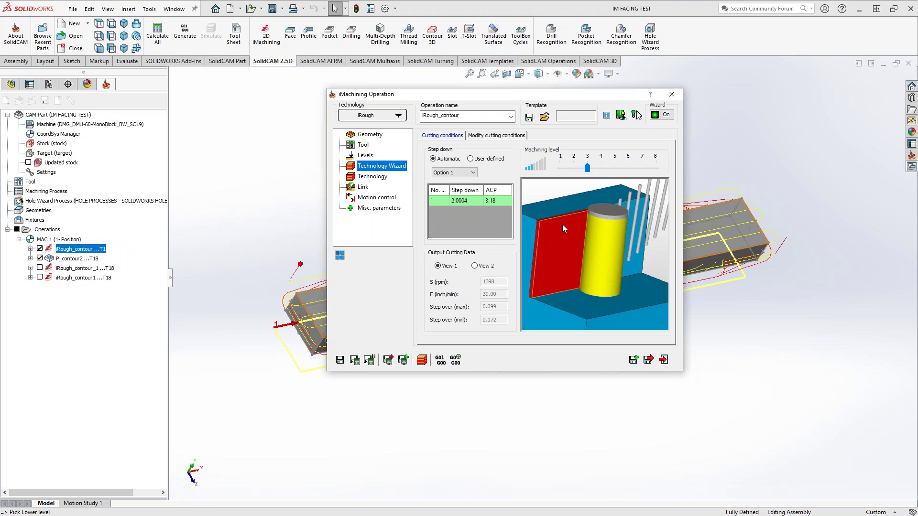
Switch the iRough_contour step down to user-defined and try 5 steps to examine the cutting conditions
left_click(471, 160)
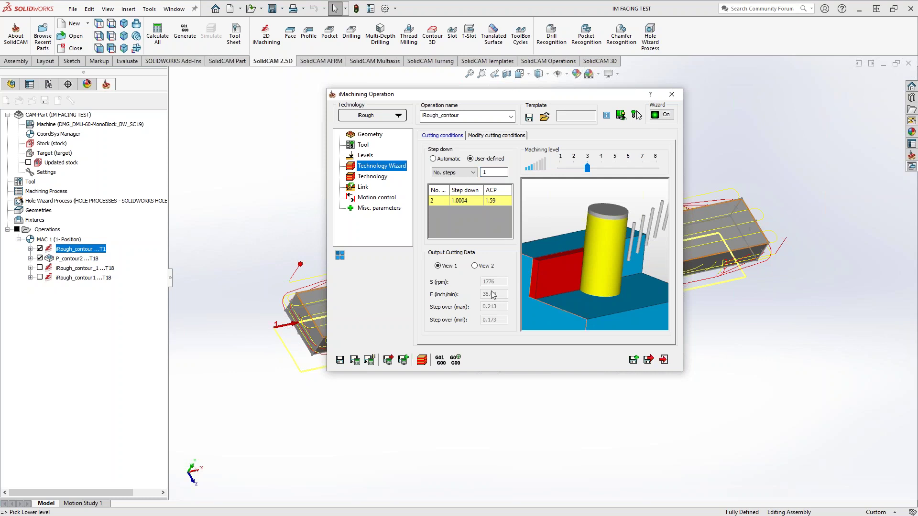
left_click_drag(499, 172, 479, 173)
type("5")
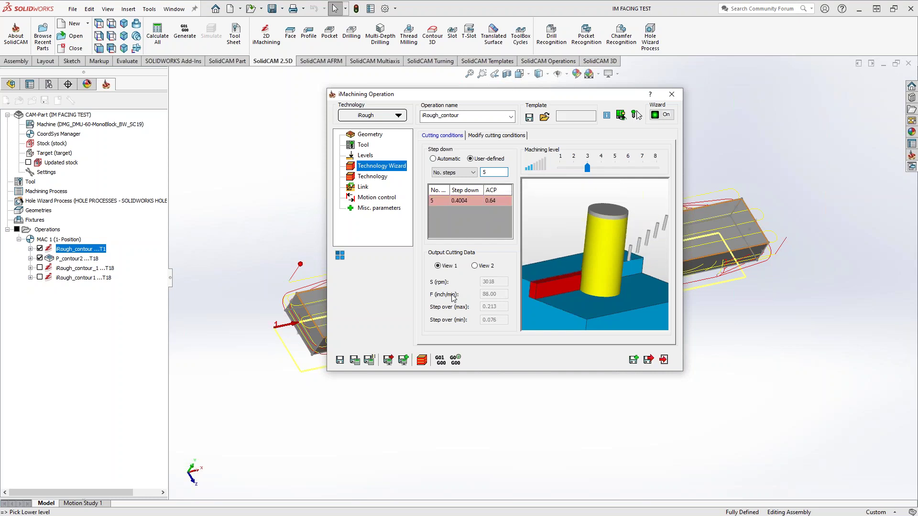
Check the topology of the tool assigned to iRough_contour, including its cutting length, and confirm the tool selection
left_click(362, 146)
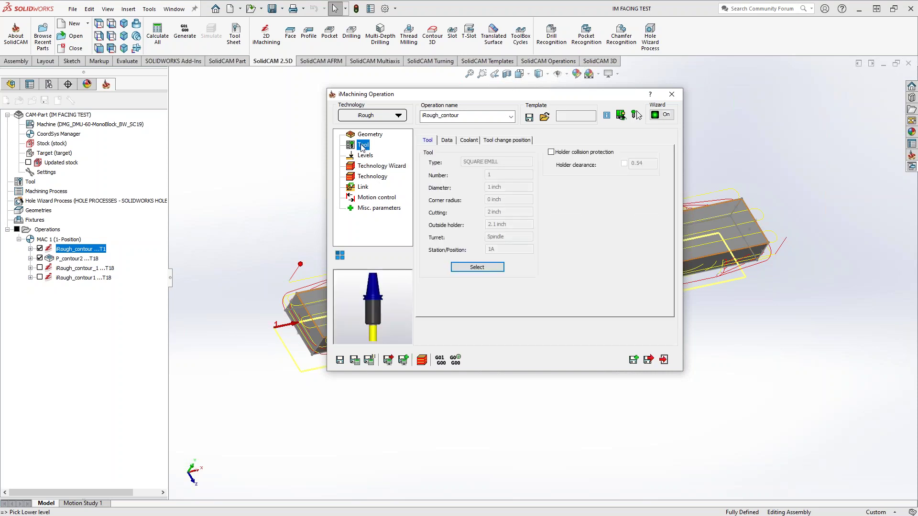
left_click(473, 267)
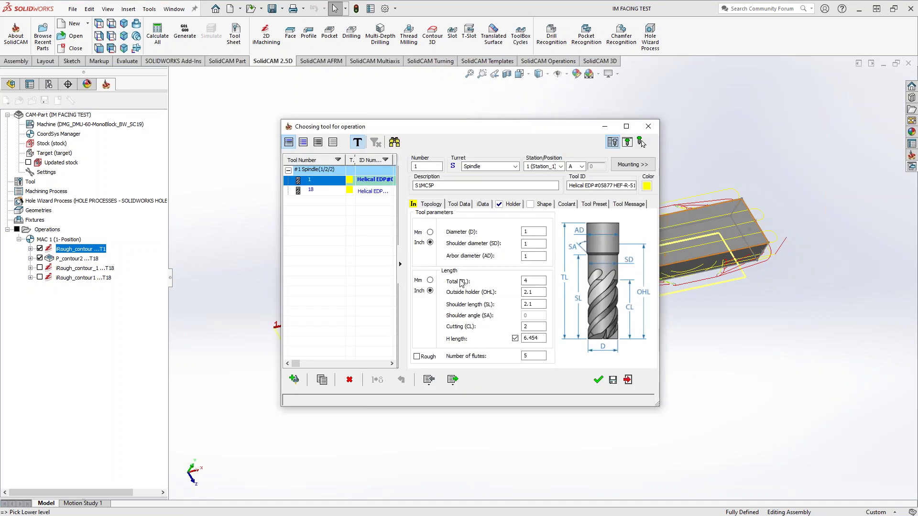
left_click(531, 327)
left_click(598, 380)
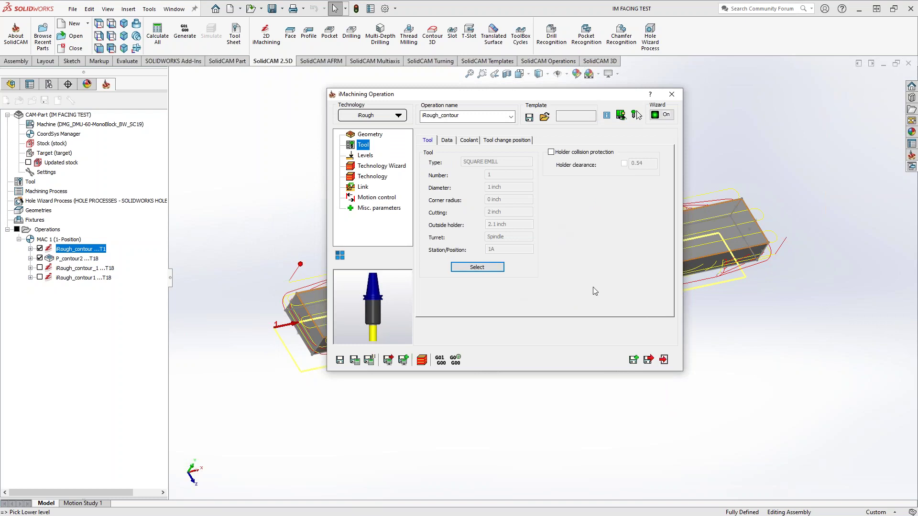
Make the iRough_contour step down user-defined by number of steps, trying 5 and settling on 4, and compare the cutting conditions
left_click(380, 173)
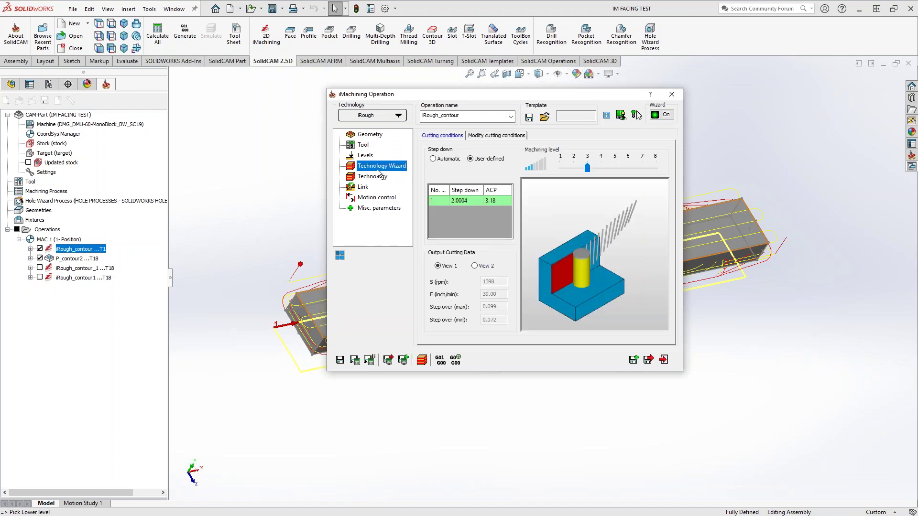
left_click(471, 159)
double_click(483, 172)
type("5")
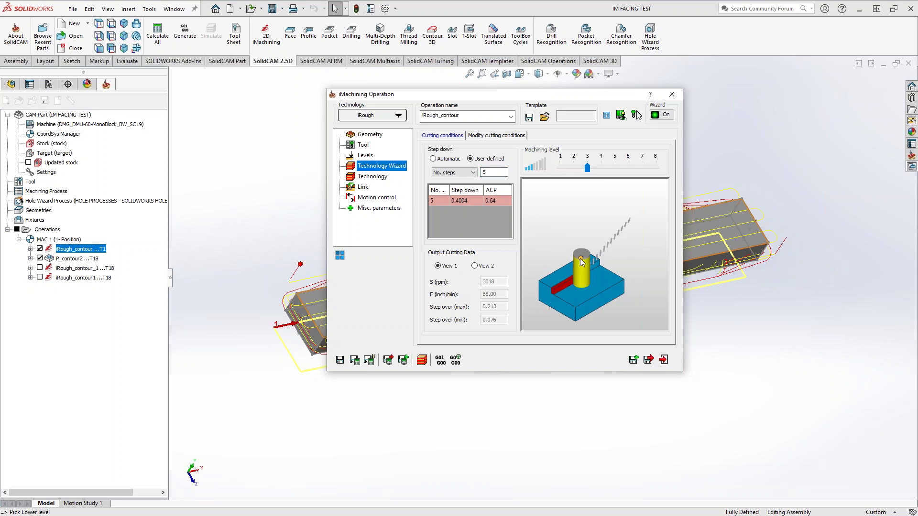
double_click(485, 172)
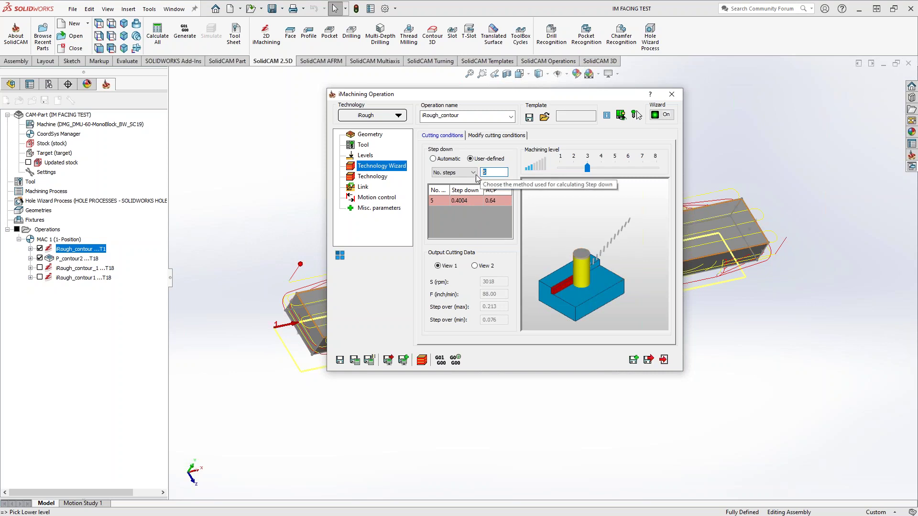
type("4")
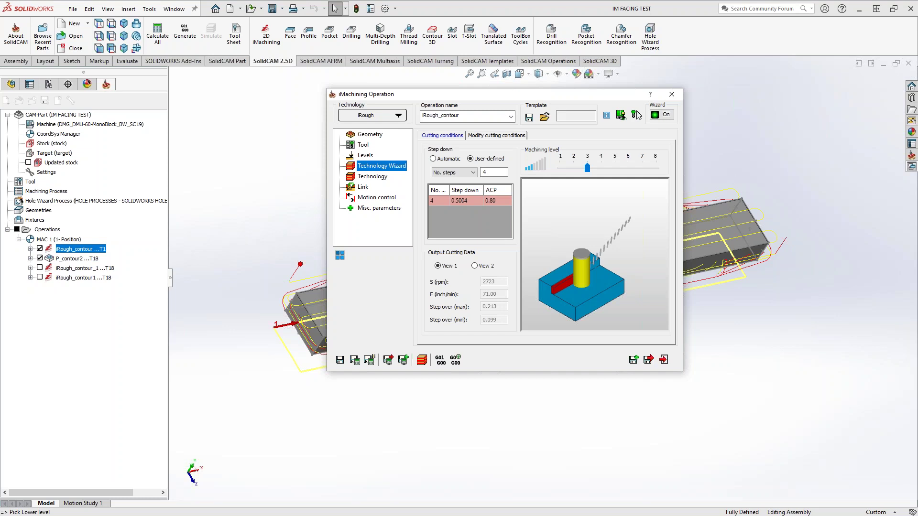
left_click(636, 111)
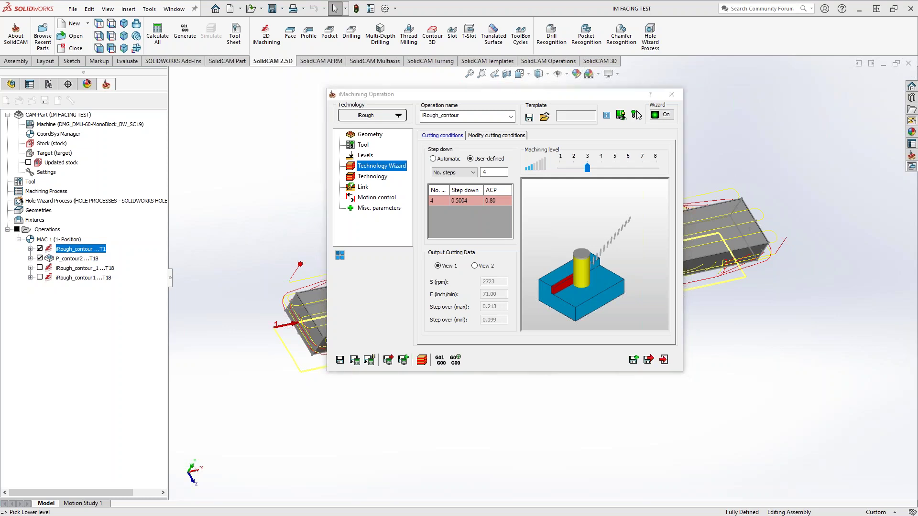